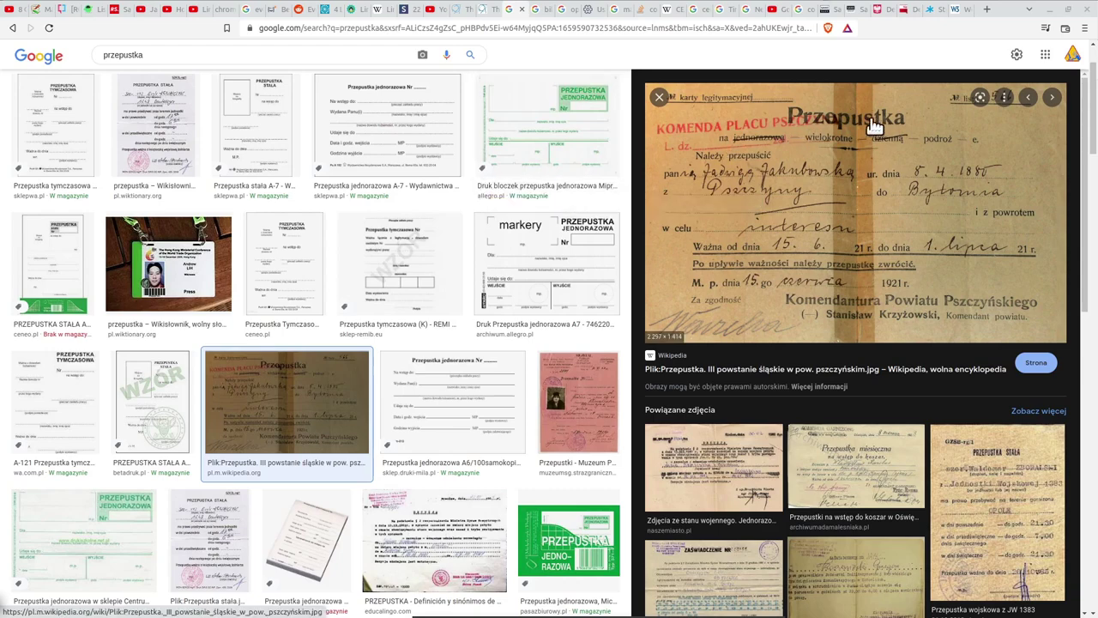
- Look through the ticket and wristband image results and highlight the content value of facebook.com's usida cookie in the stored cookie details
key("ctrl+Tab")
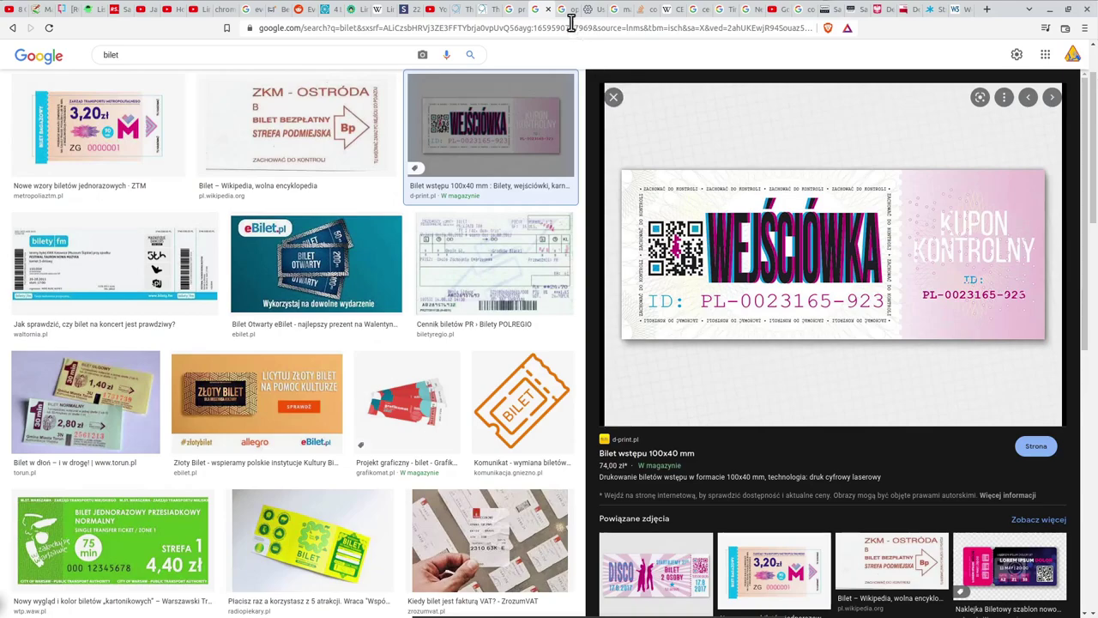
key("ctrl+Tab")
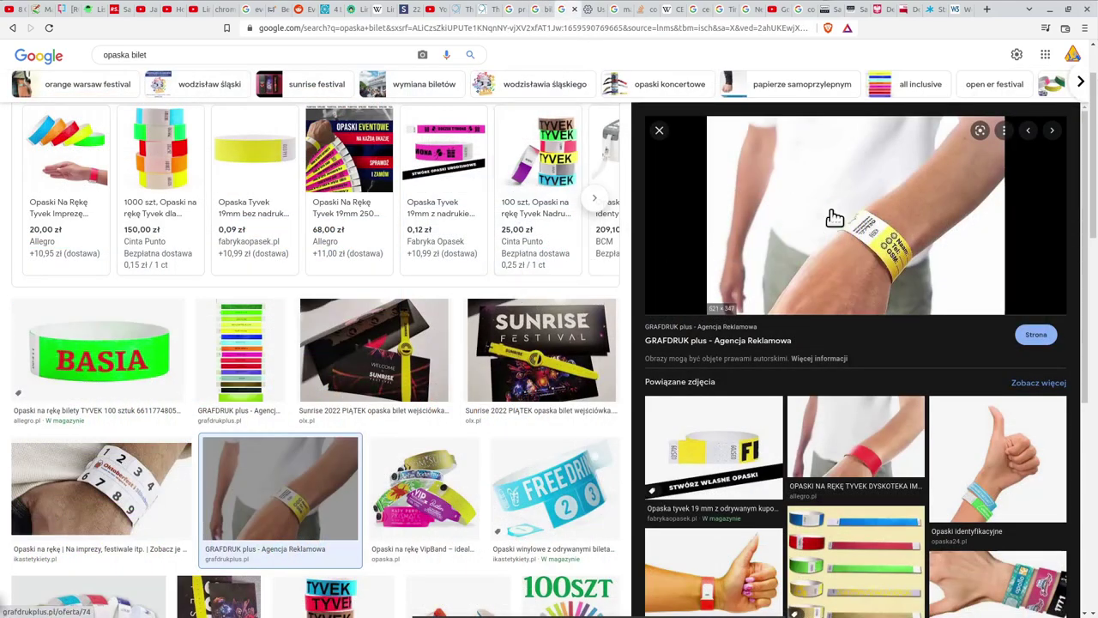
key("ctrl+Tab")
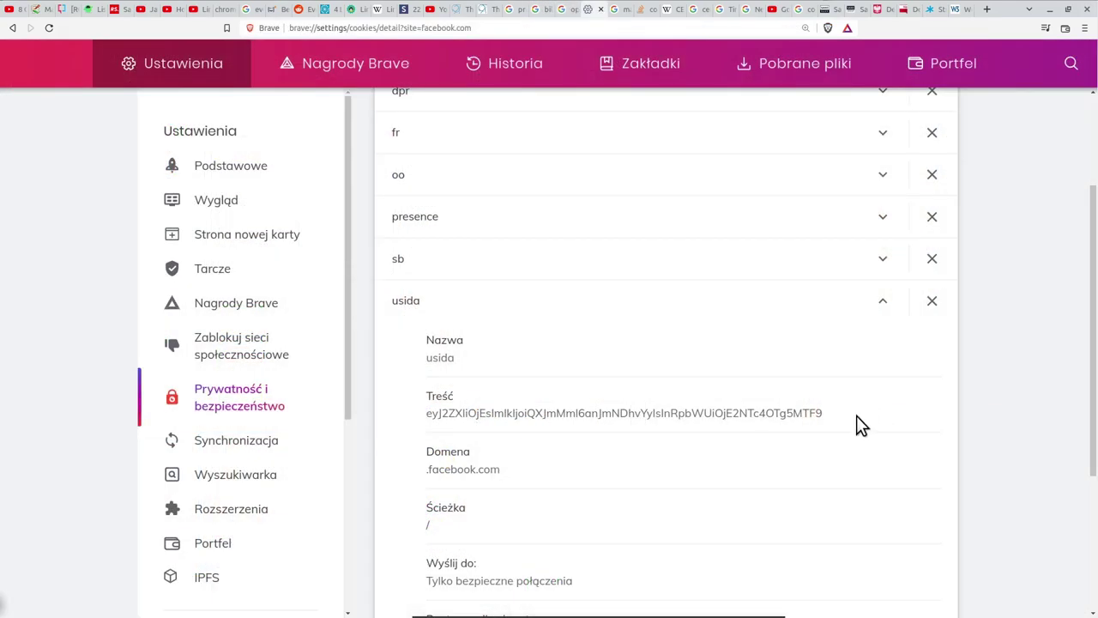
left_click_drag(827, 414, 438, 413)
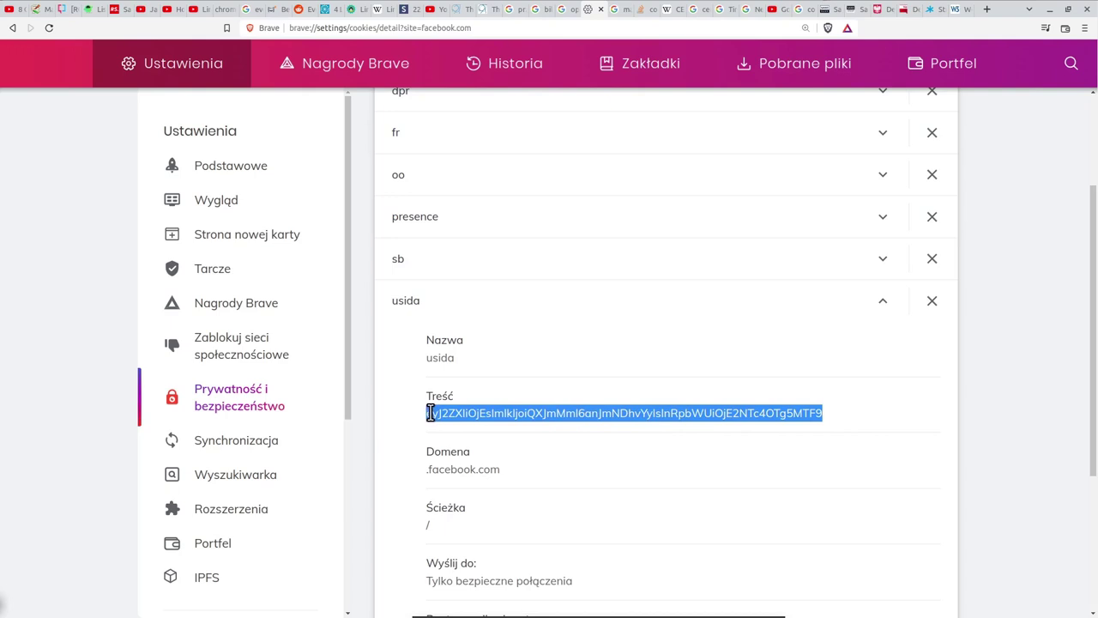
left_click(853, 401)
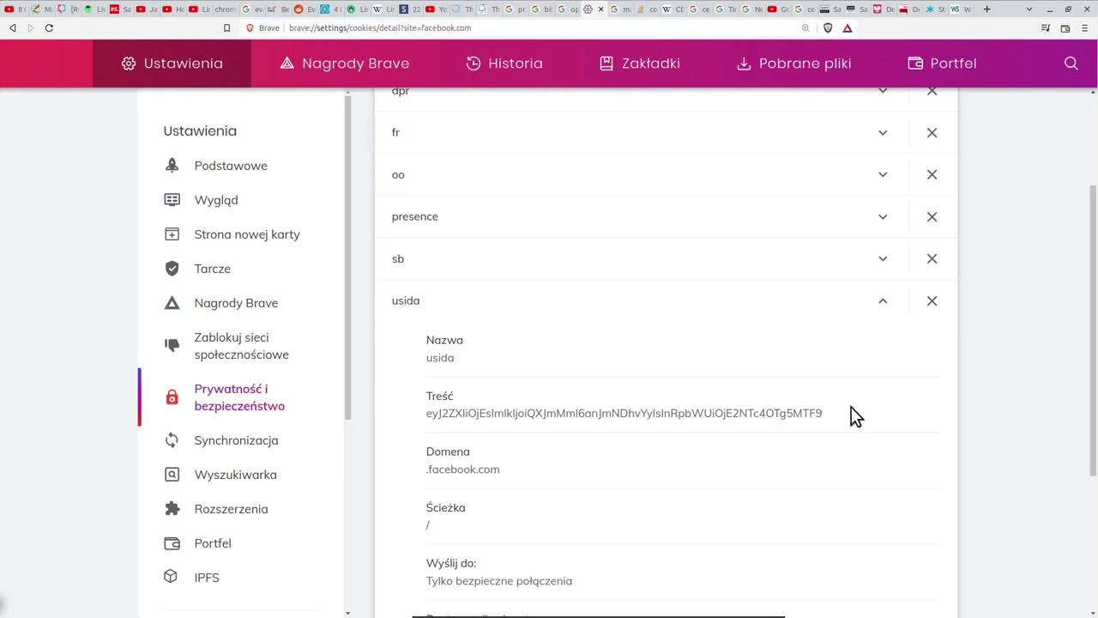
- Browse the image results for cern and switch to the Tim Berners-Lee image results
left_click(696, 10)
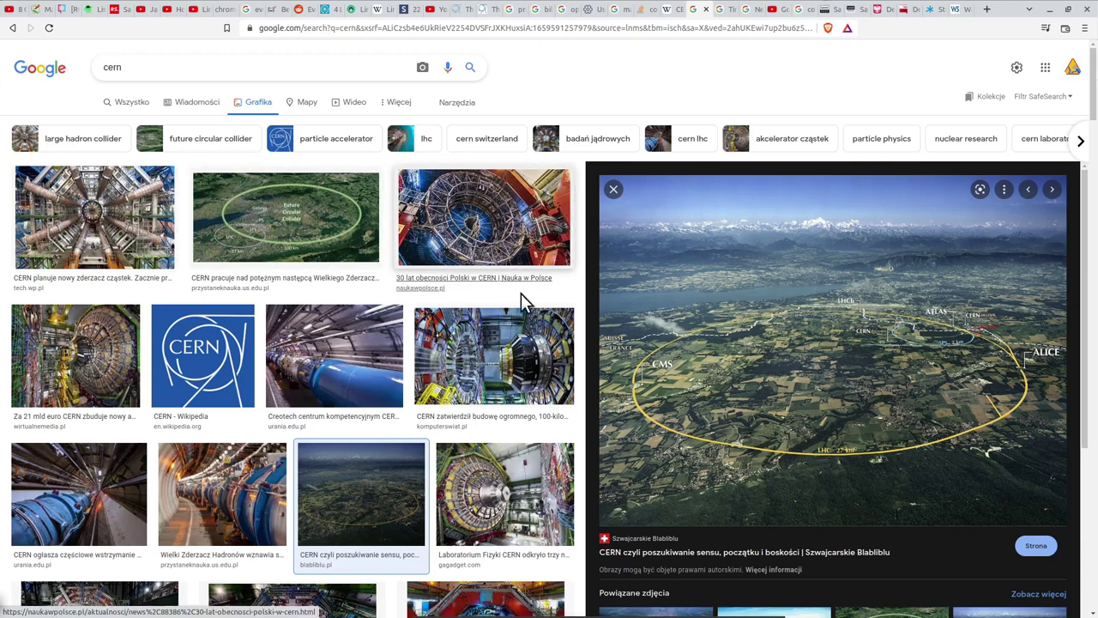
scroll(513, 400, "down", 3)
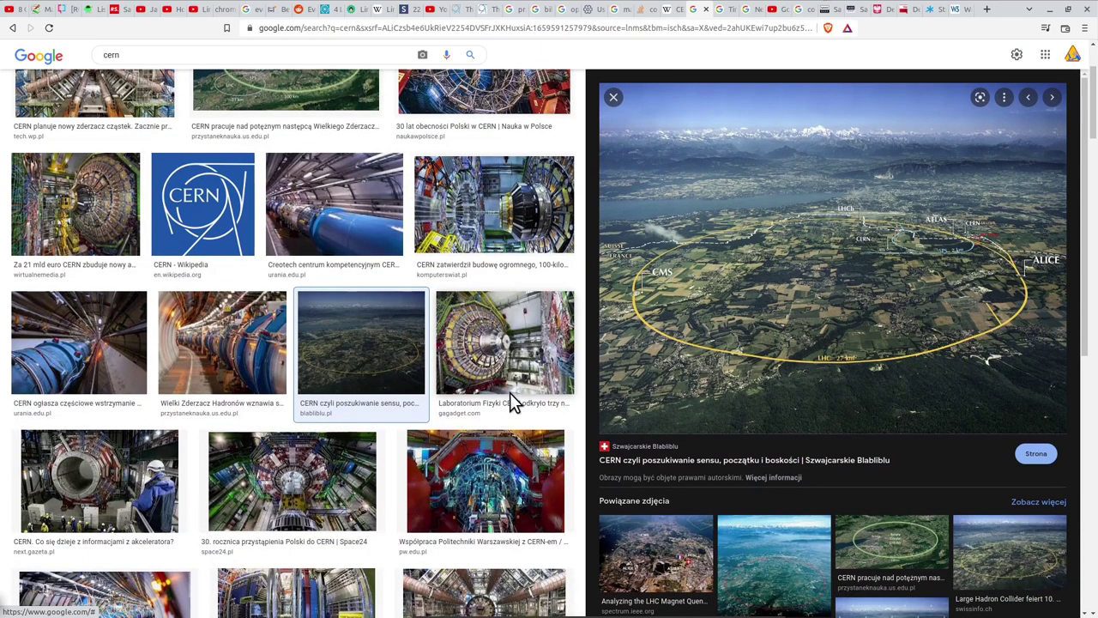
scroll(510, 397, "down", 4)
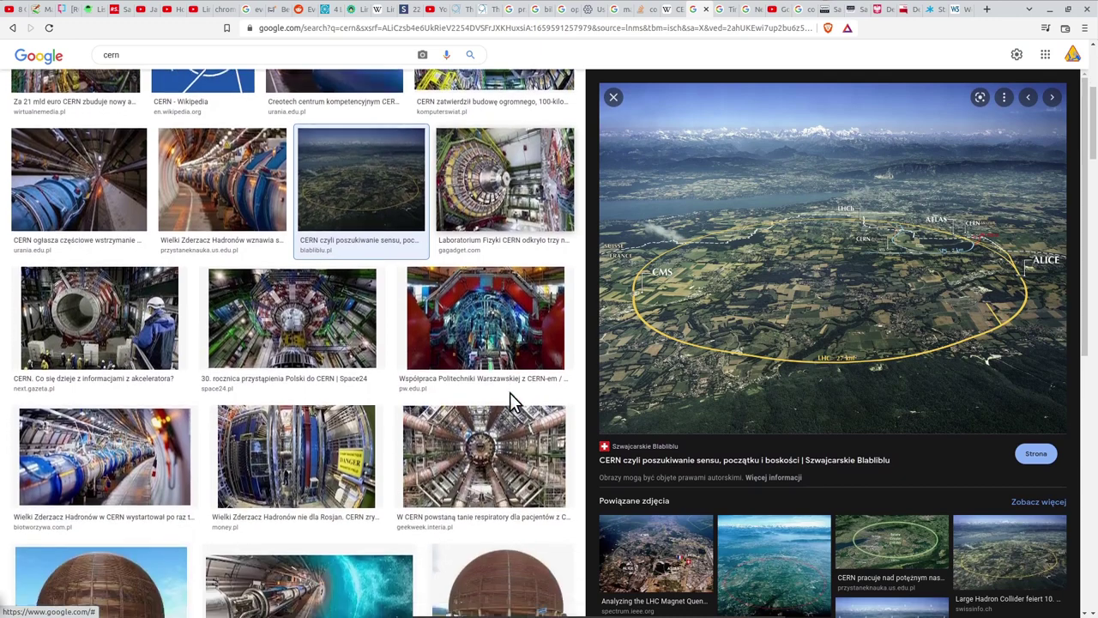
scroll(514, 400, "down", 1)
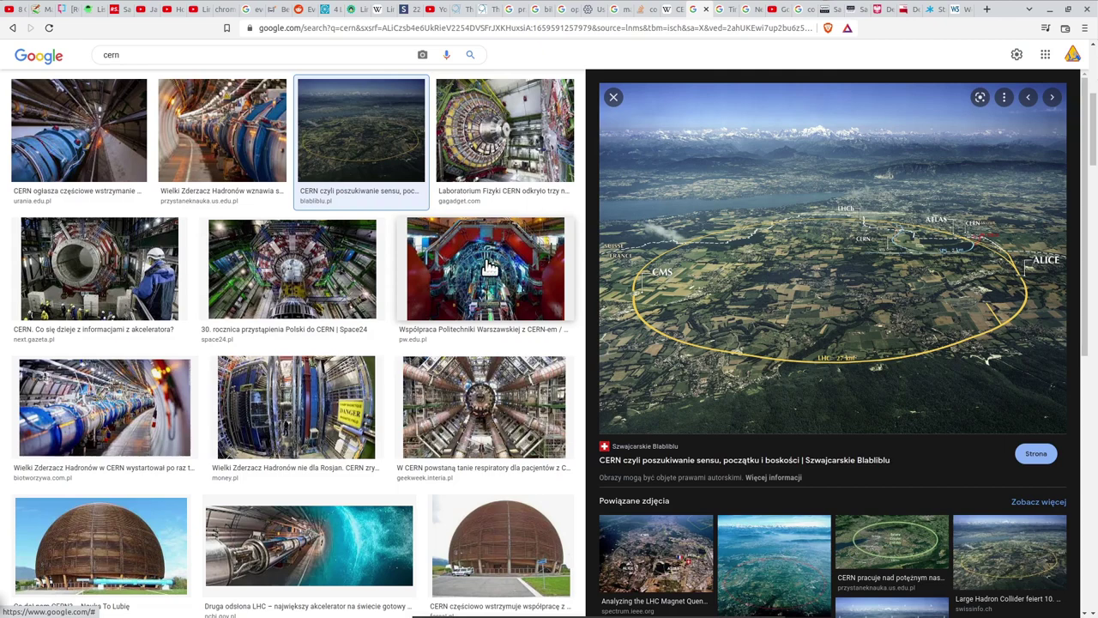
key("ctrl+Tab")
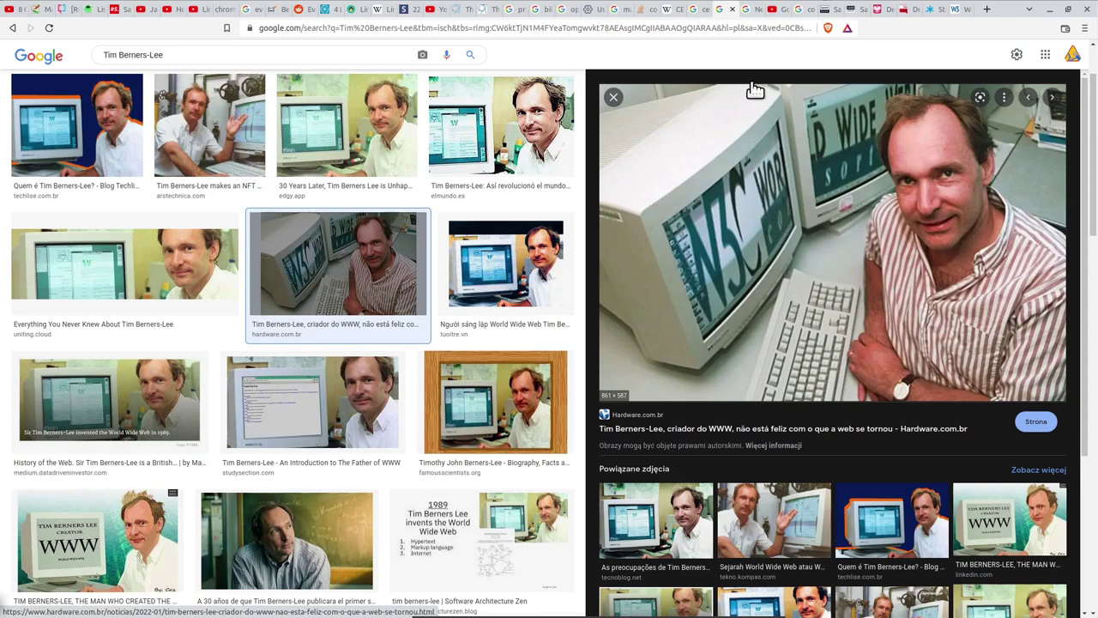
- Enlarge the World Wide Web project page at info.cern.ch and read through its executive summary
left_click(753, 10)
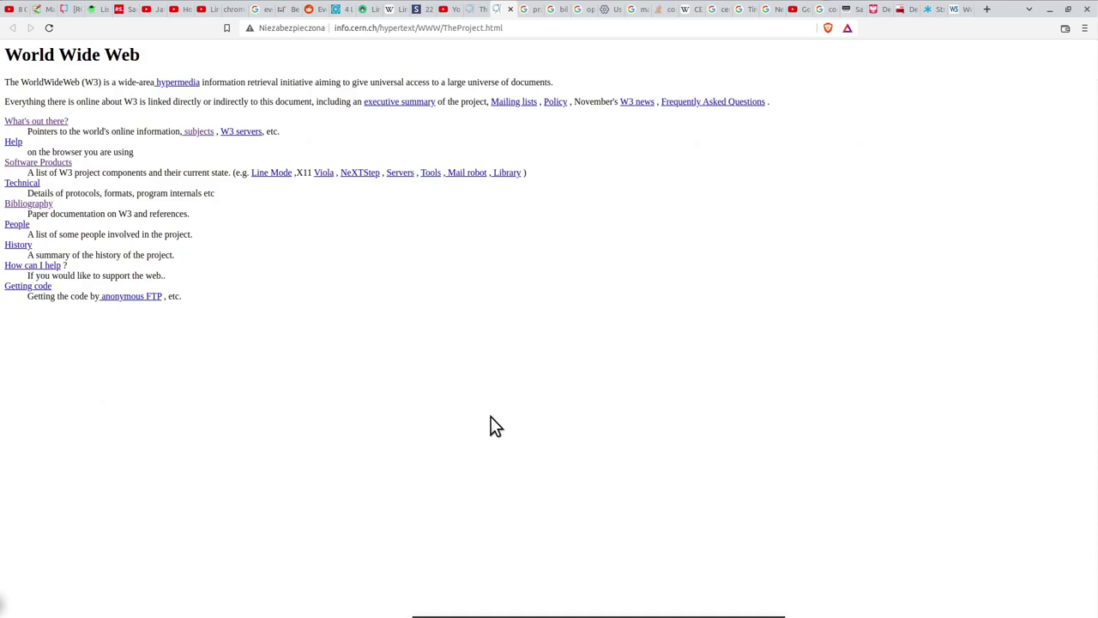
key("ctrl+plus")
key("ctrl+plus")
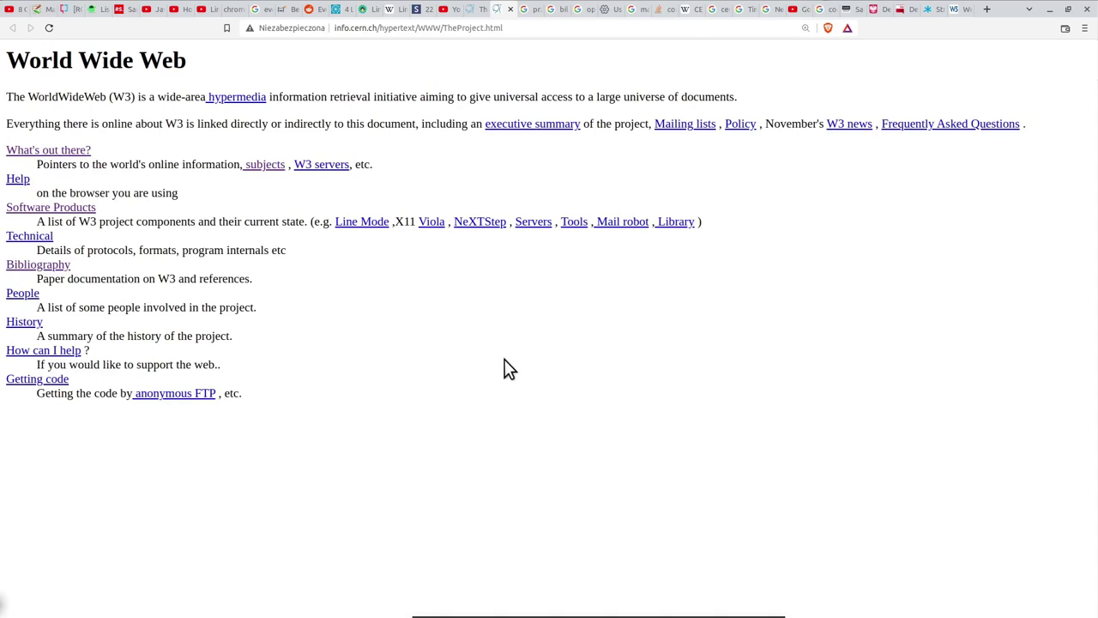
left_click(506, 129)
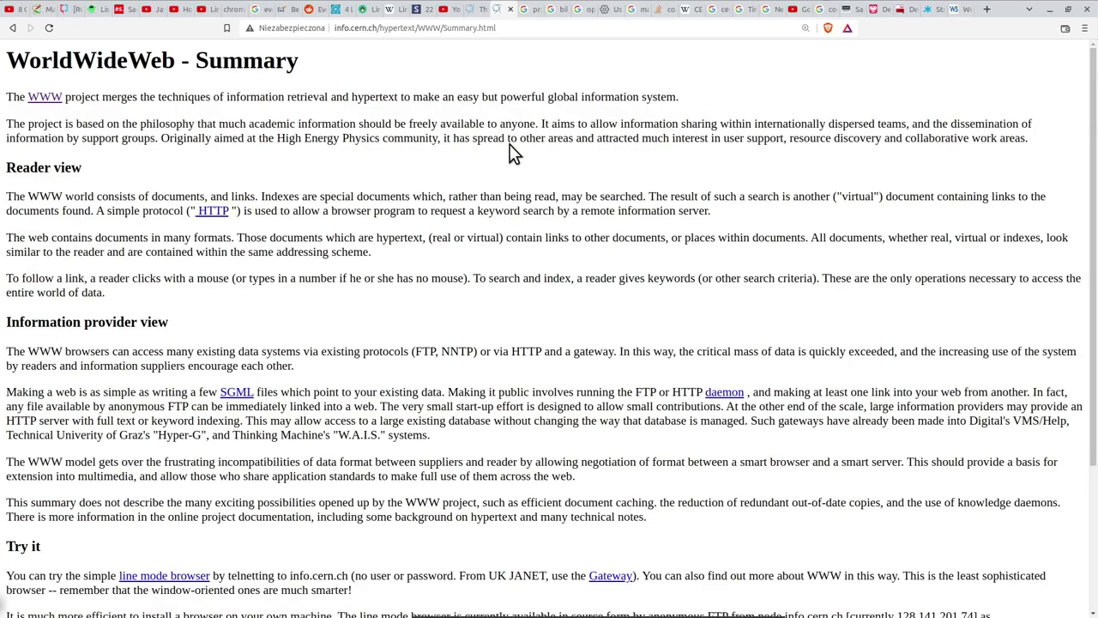
scroll(429, 233, "down", 3)
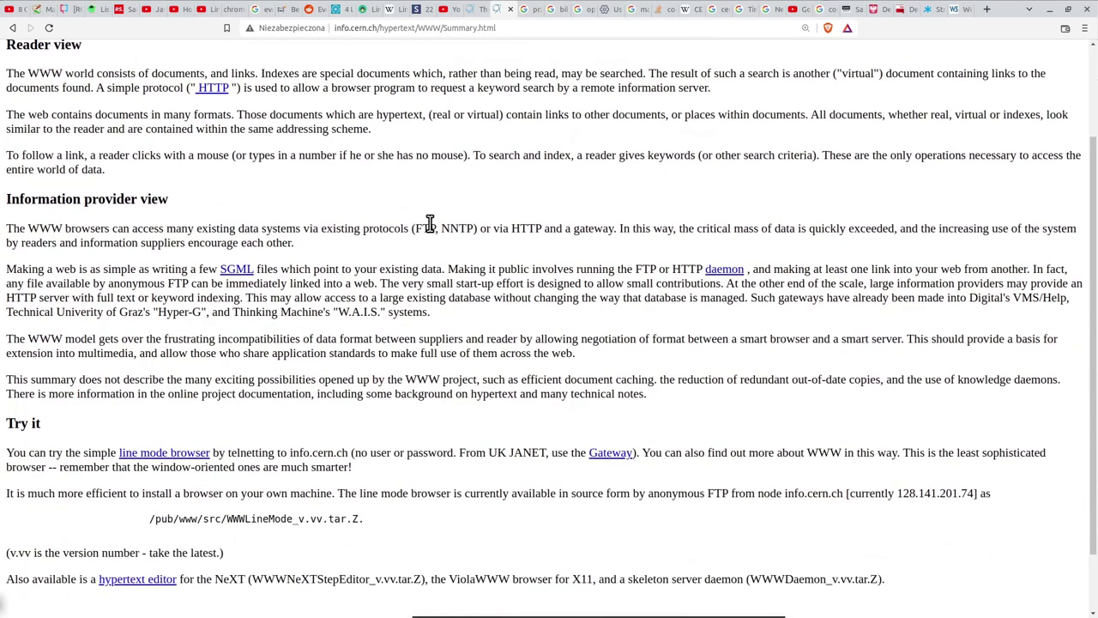
scroll(472, 240, "down", 1)
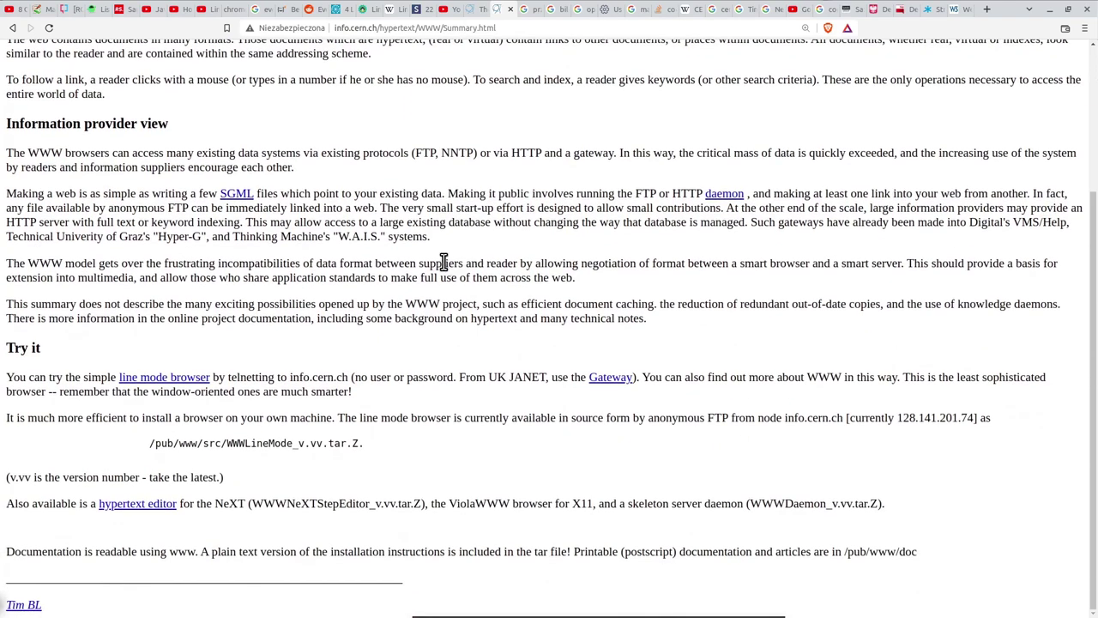
- Follow the line mode browser and Mac browser status pages to their first-listed authors' entries on the people page
left_click(172, 384)
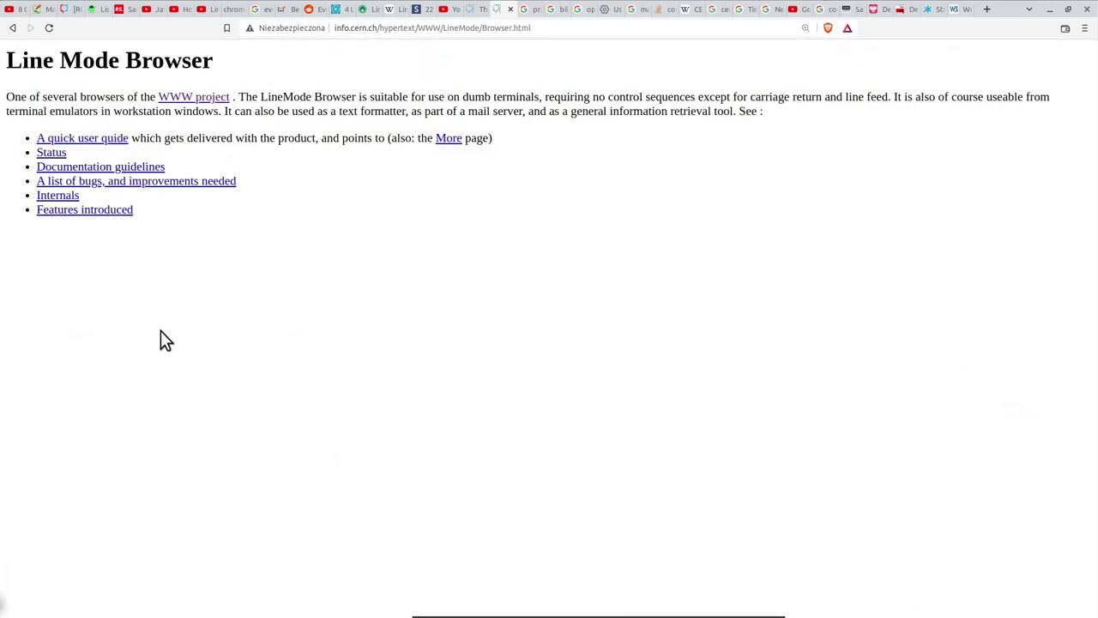
left_click(51, 152)
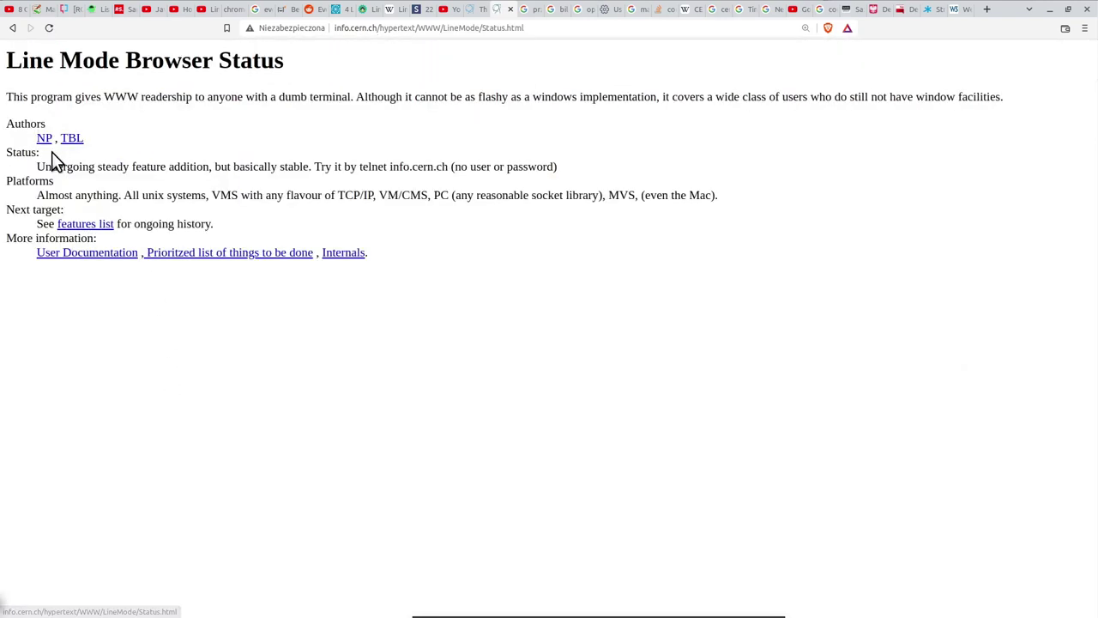
left_click(43, 140)
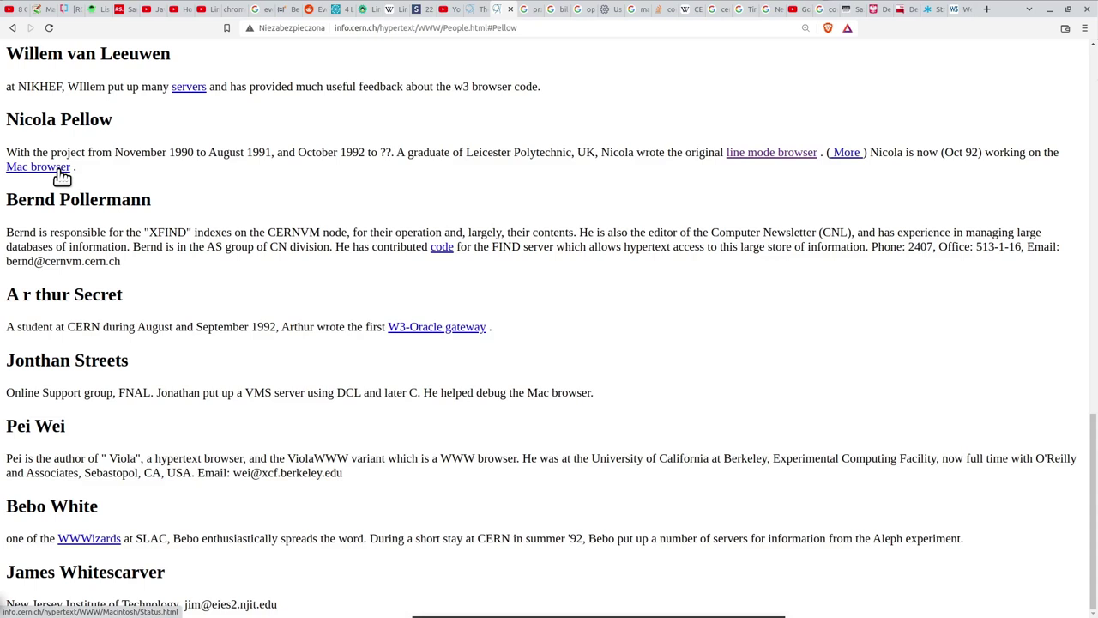
left_click(64, 172)
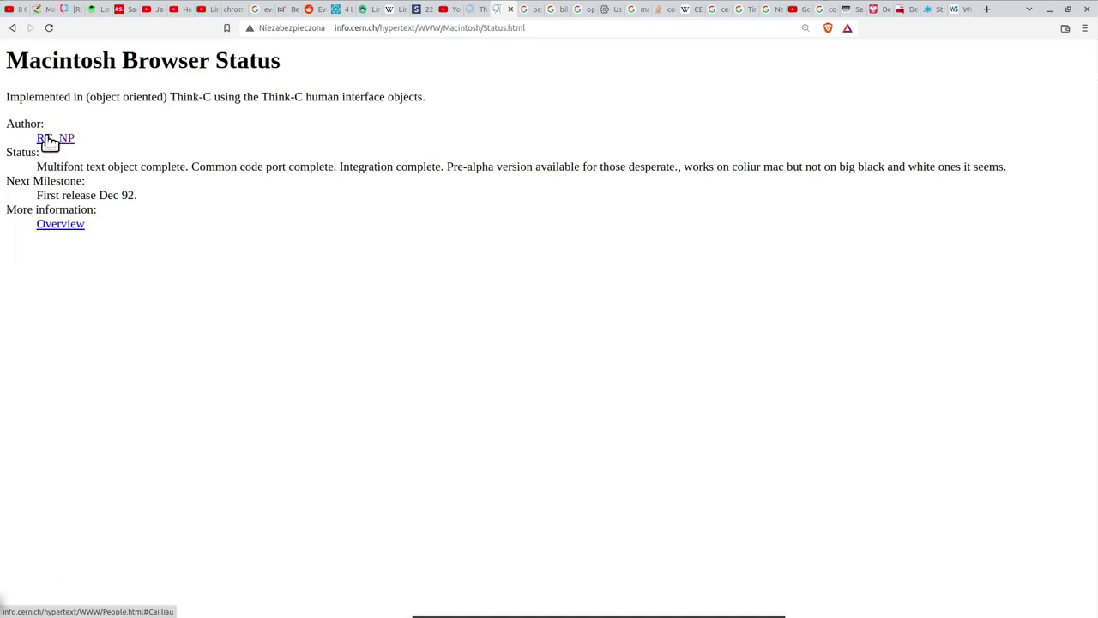
left_click(48, 140)
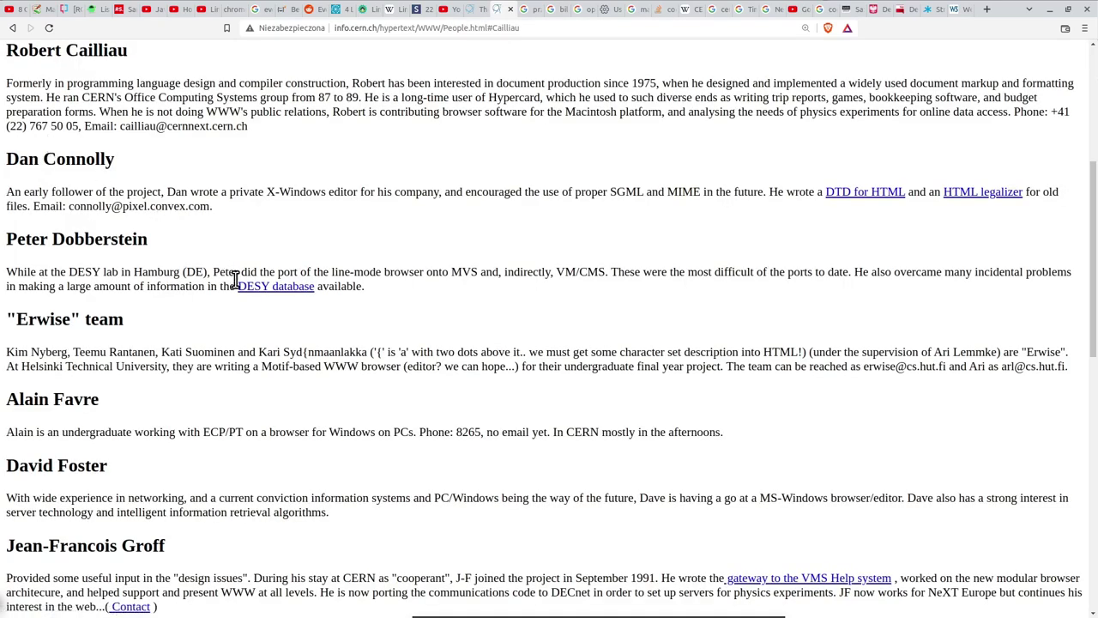
- Try the DESY database link, return to the people page and open the MidasWWW link
left_click(260, 291)
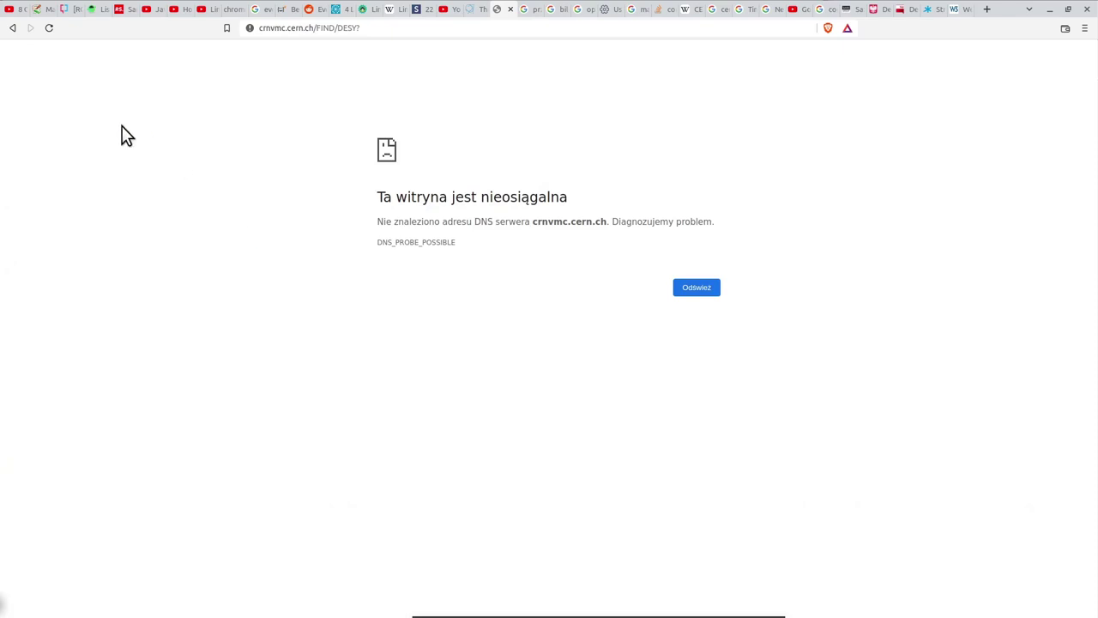
left_click(12, 27)
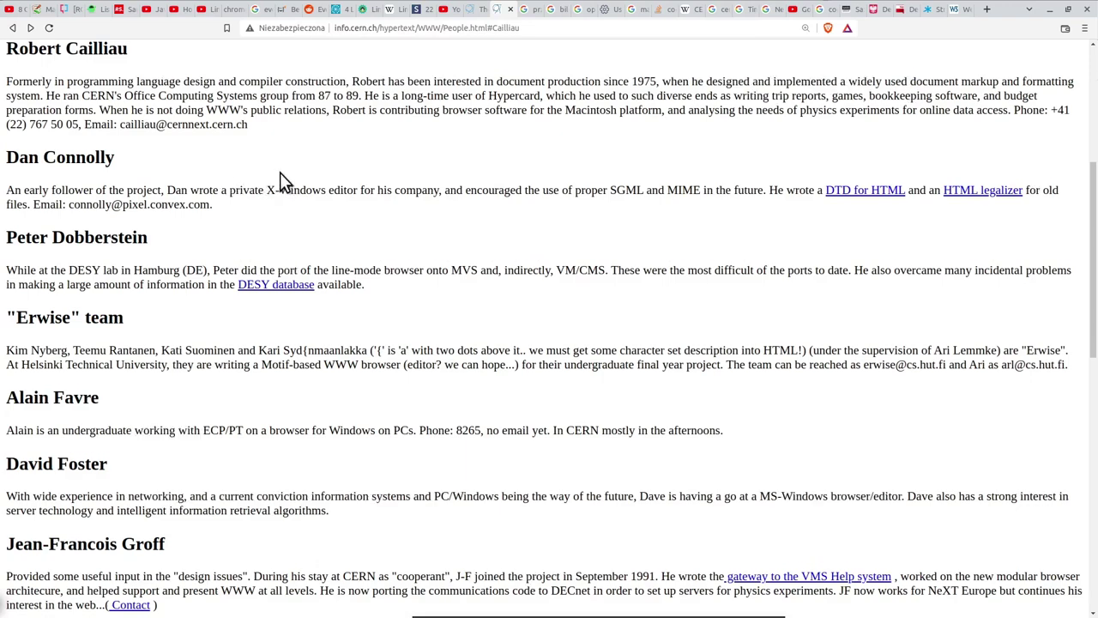
scroll(287, 181, "down", 3)
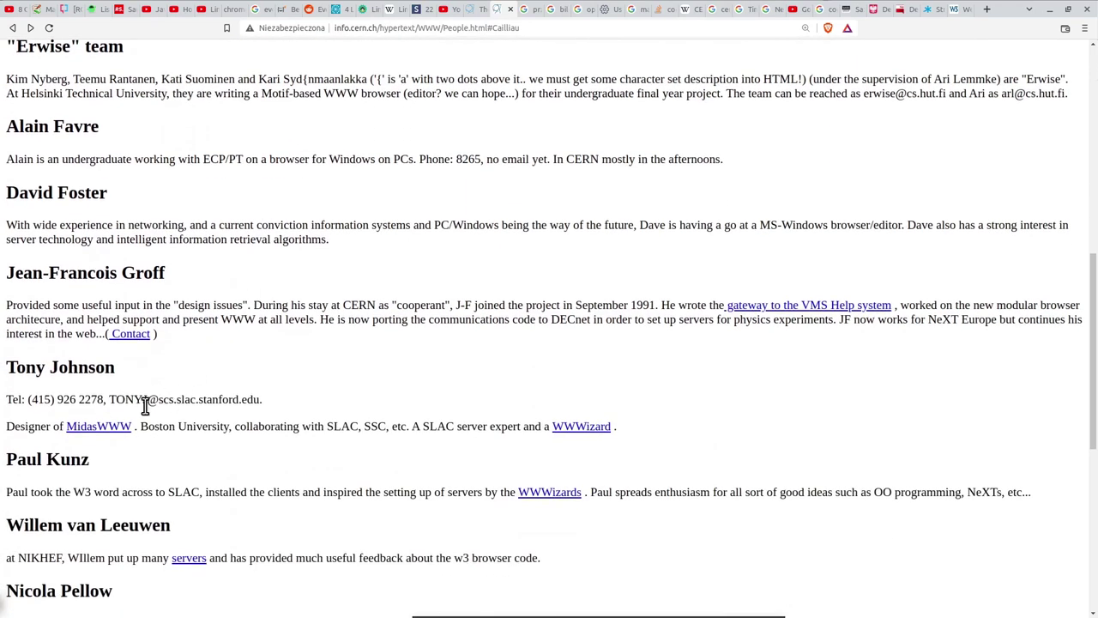
left_click(99, 427)
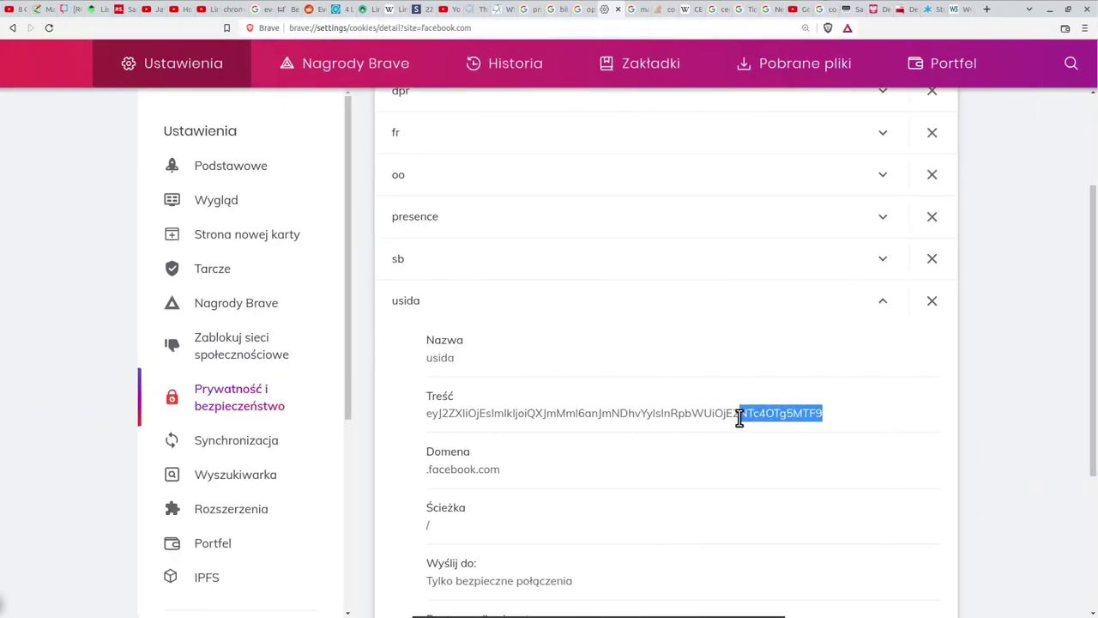
- Highlight the full content value of the usida cookie in the facebook.com cookie details
left_click_drag(740, 416, 439, 416)
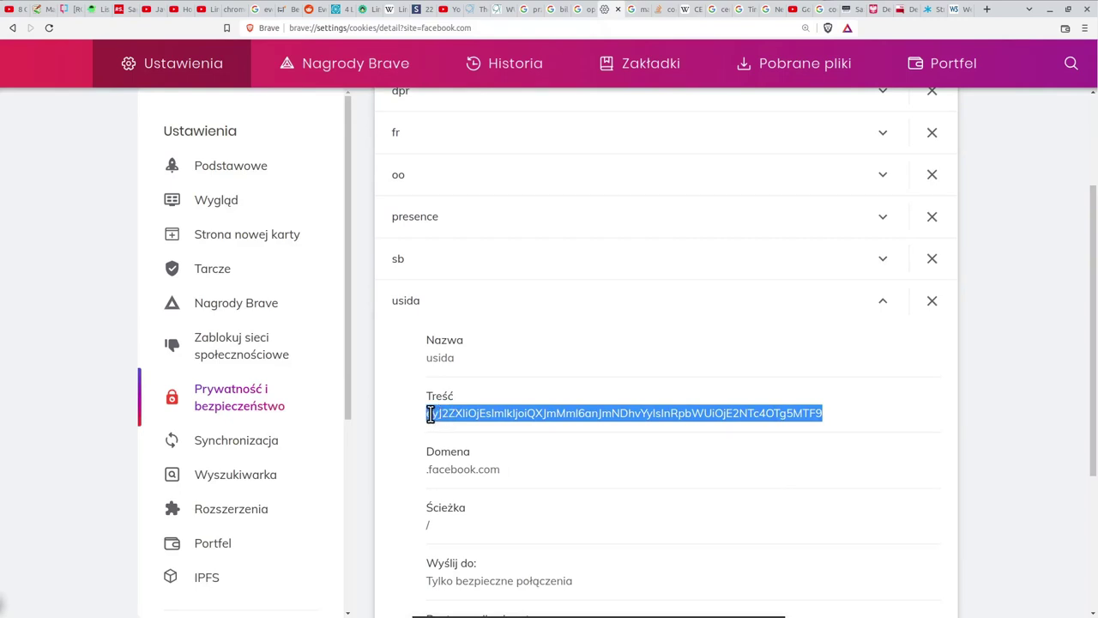
left_click(432, 415)
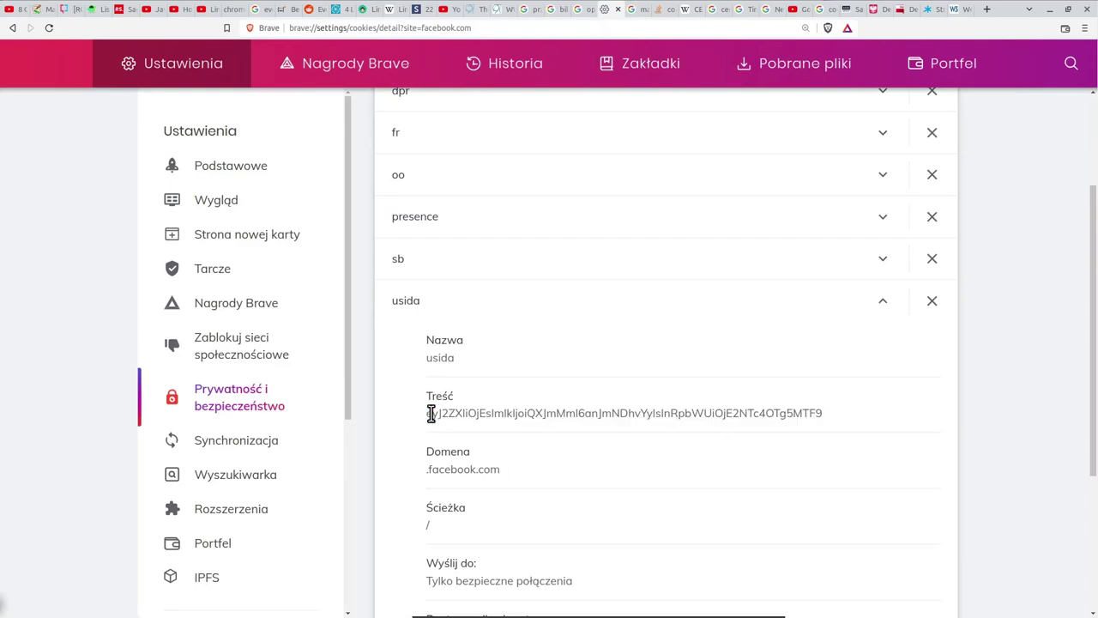
left_click_drag(431, 415, 821, 414)
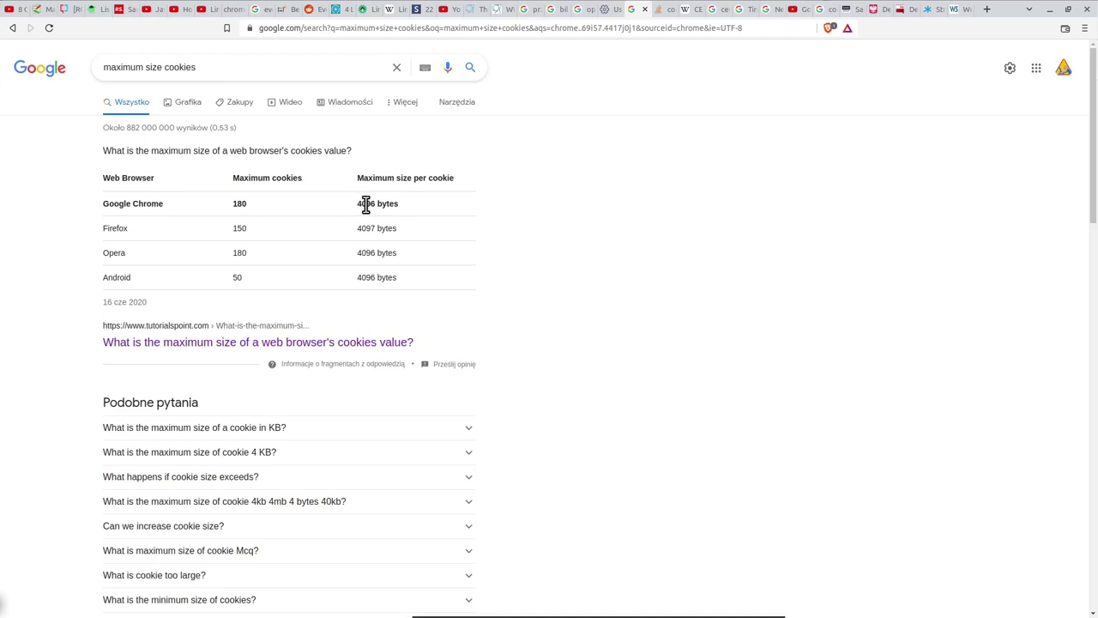
- Highlight Google Chrome's maximum size per cookie in the search results and parts of the 4096-character sample in the Stack Overflow answer
left_click_drag(358, 204, 375, 206)
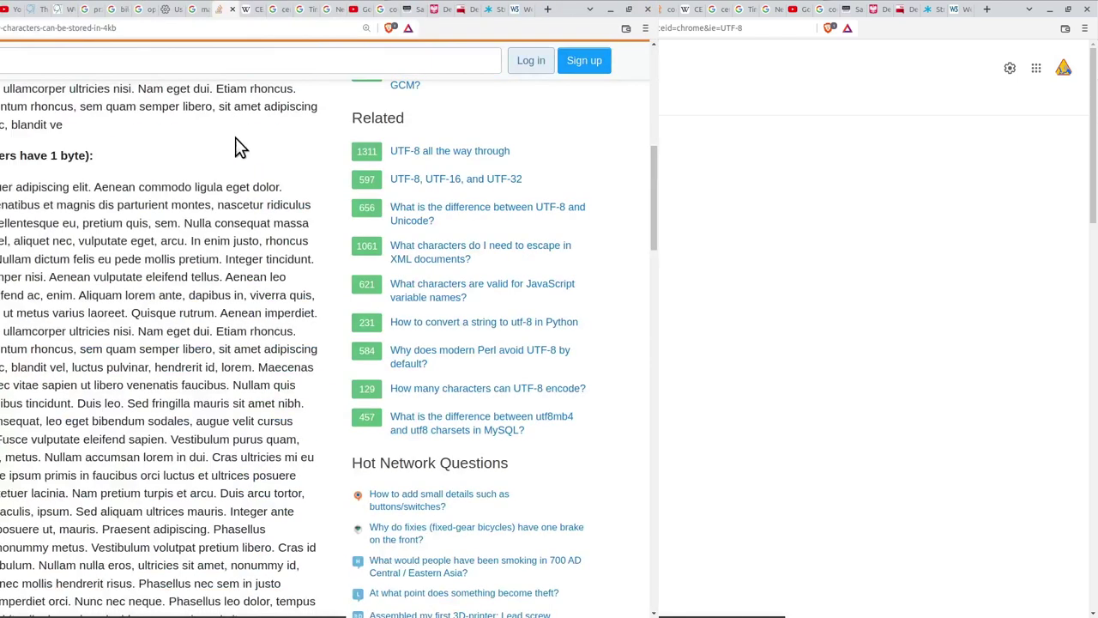
scroll(697, 143, "down", 1)
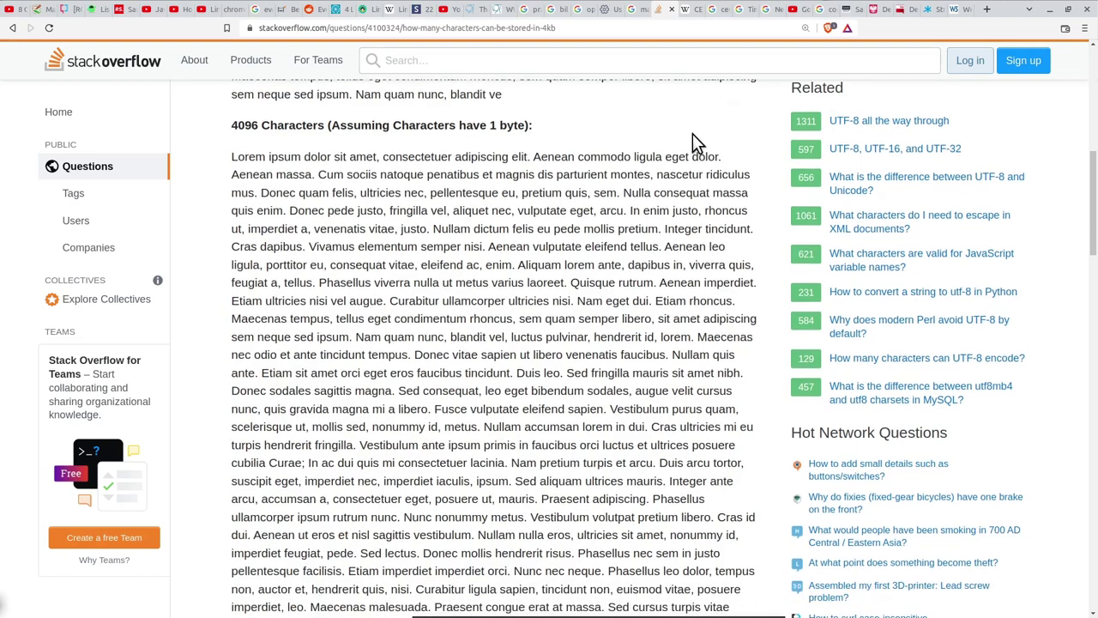
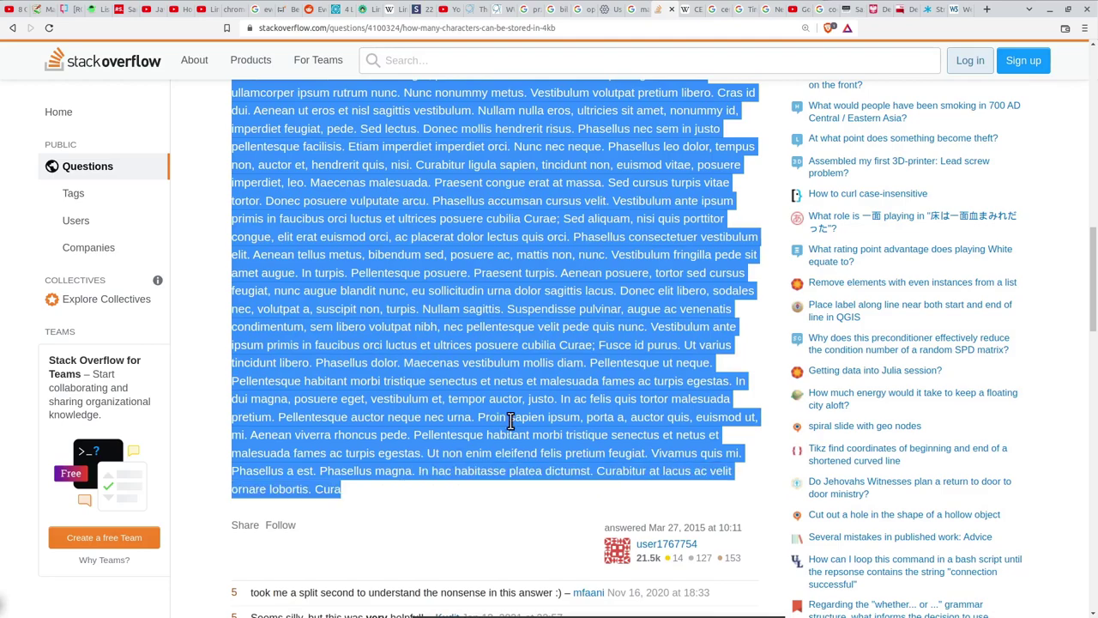
scroll(511, 421, "up", 5)
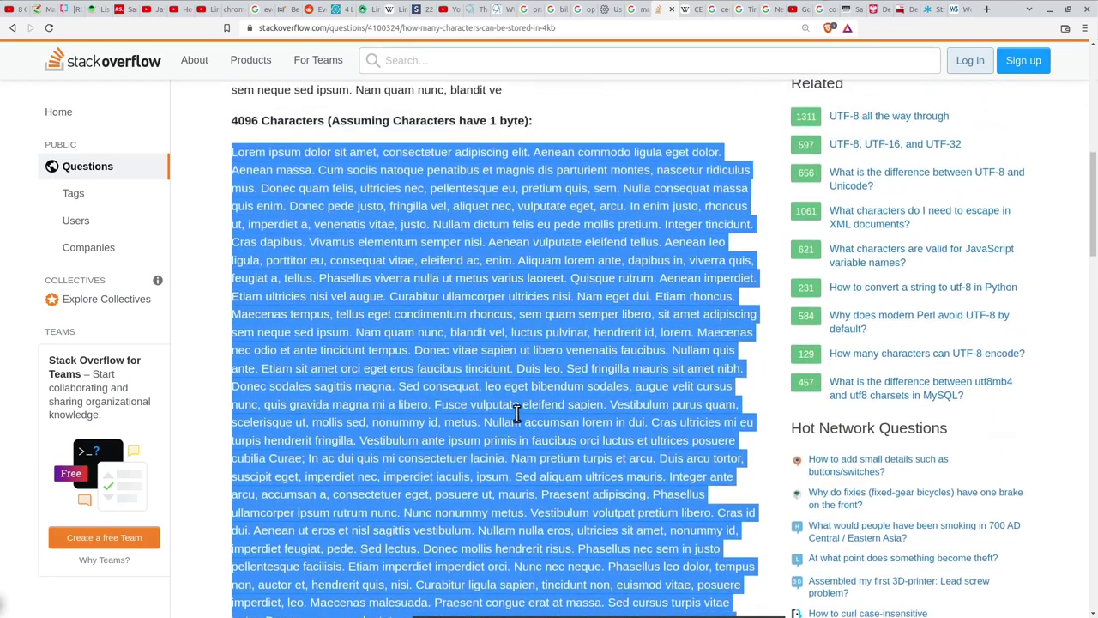
left_click(461, 197)
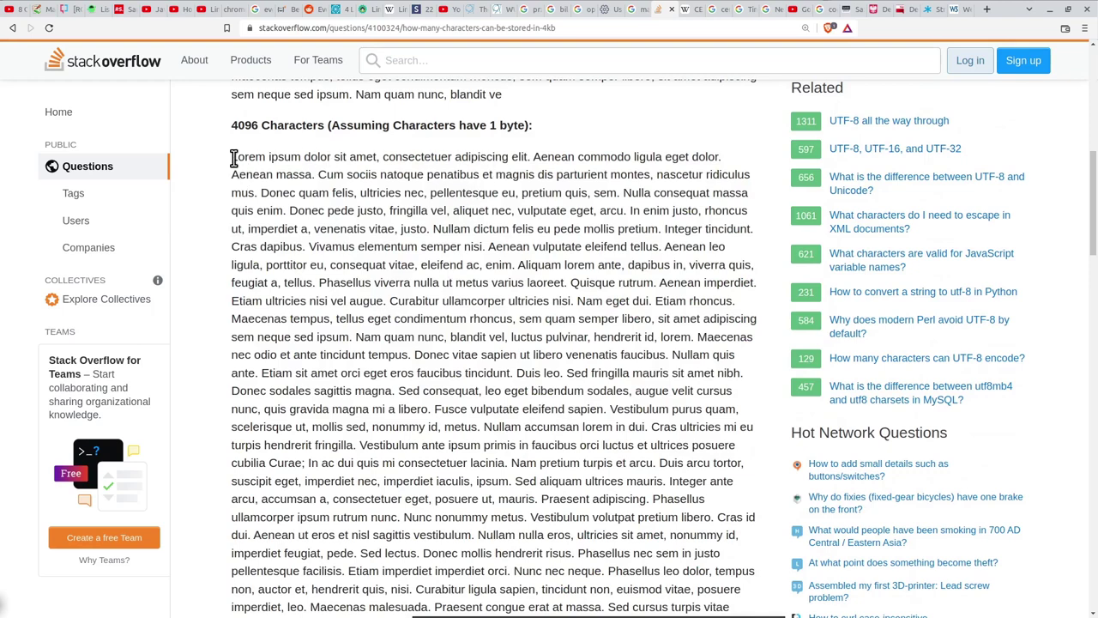
left_click_drag(233, 157, 716, 157)
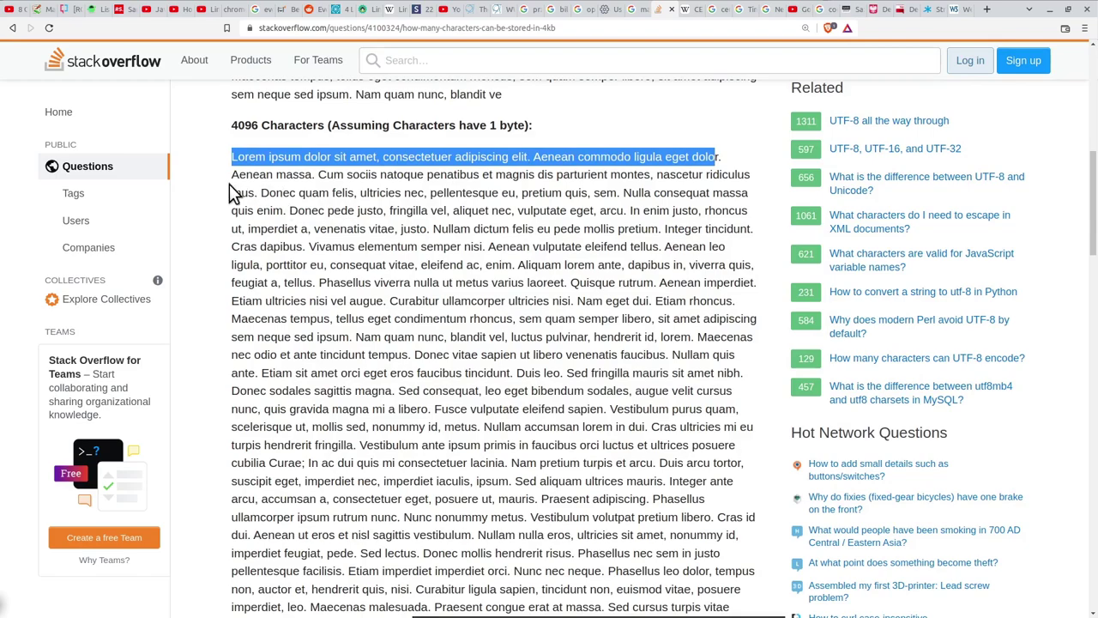
left_click_drag(232, 175, 410, 286)
scroll(446, 224, "down", 3)
scroll(481, 216, "down", 5)
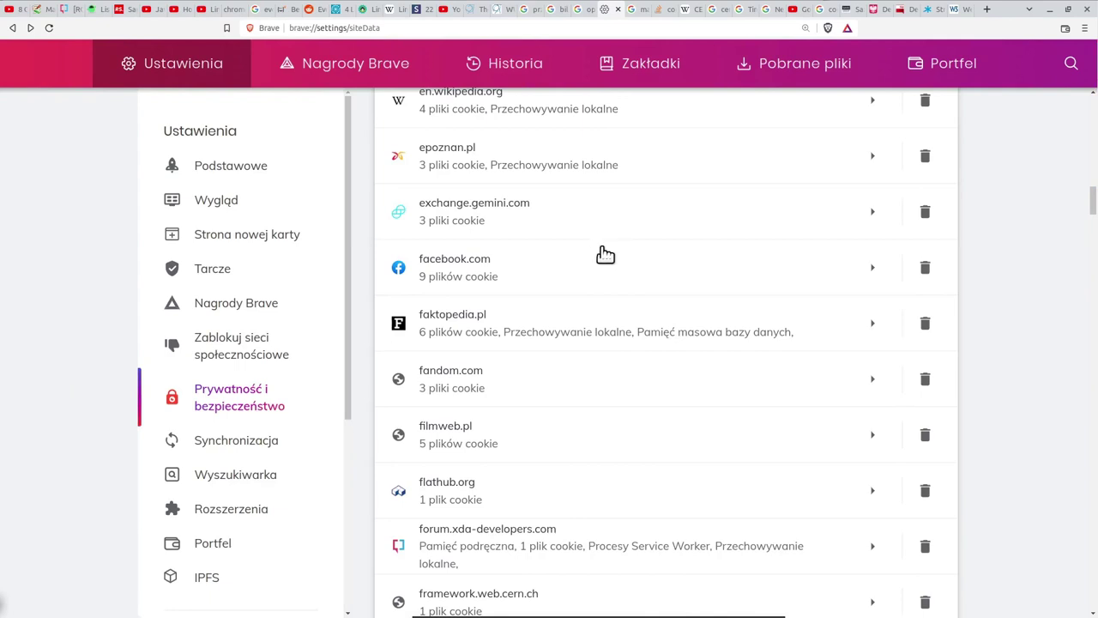
- Open the locally stored cookie list for facebook.com in the browser's site data settings
left_click(437, 287)
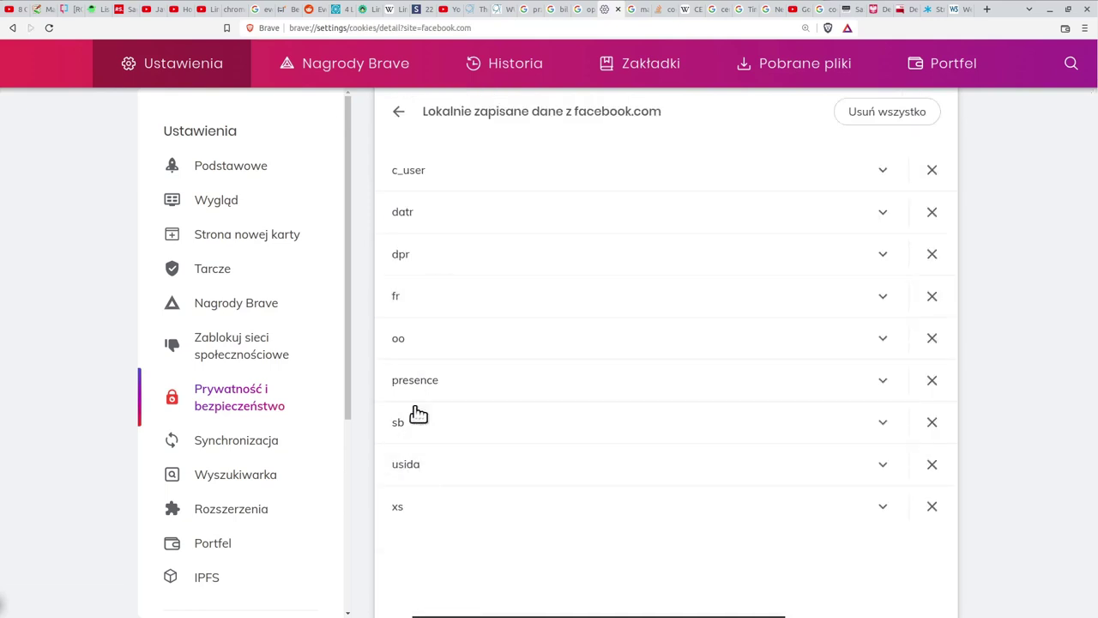
- Expand the usida cookie stored for facebook.com and highlight its whole content value
left_click(456, 465)
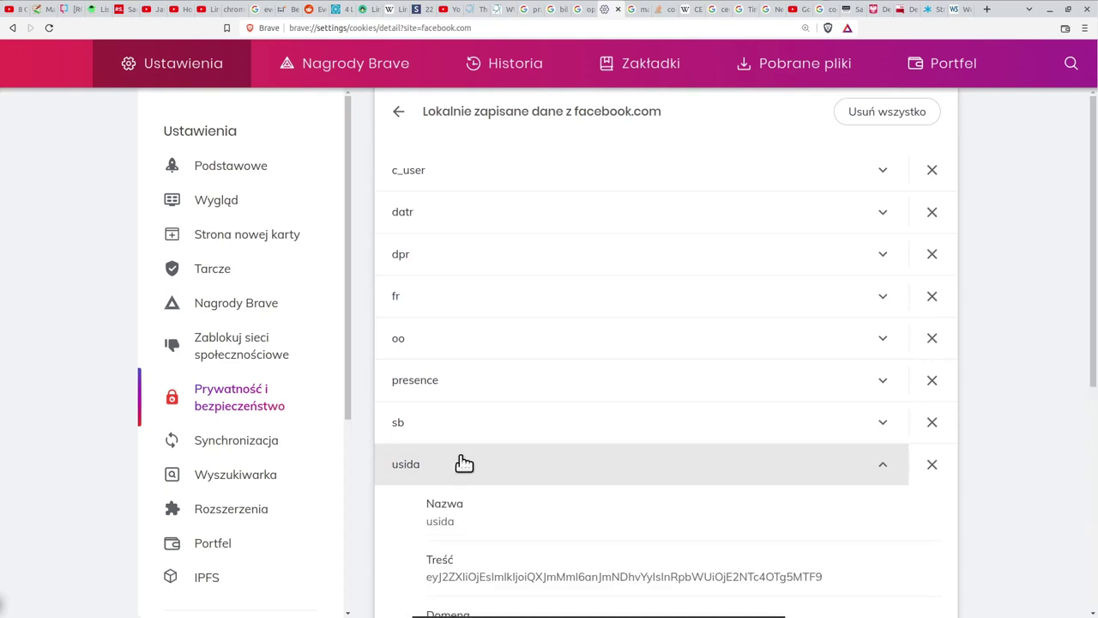
scroll(471, 462, "down", 1)
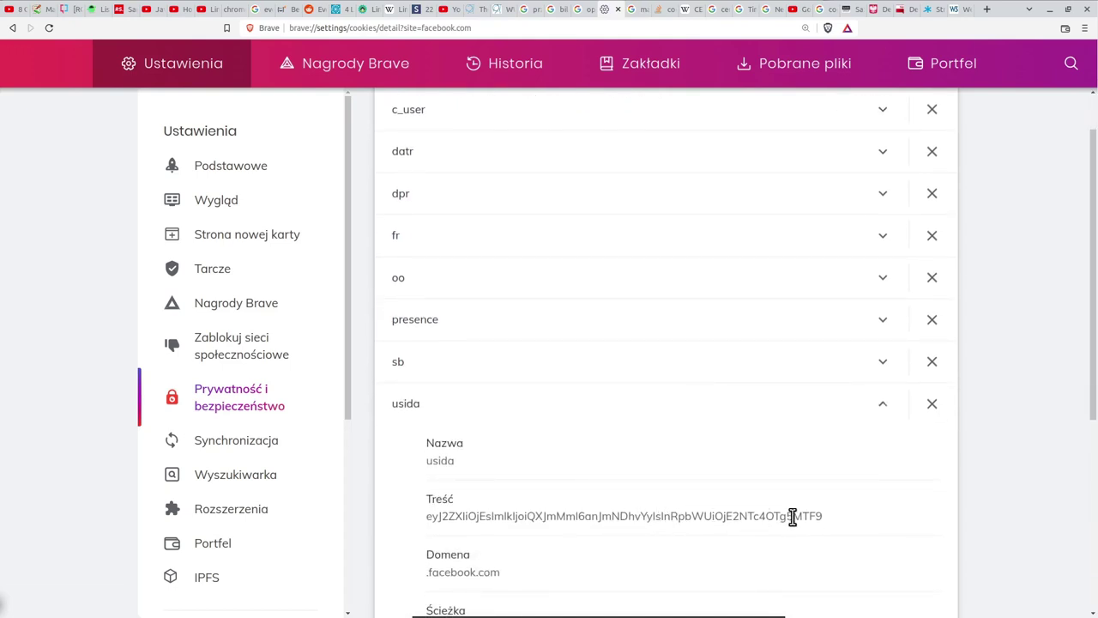
left_click_drag(829, 518, 426, 518)
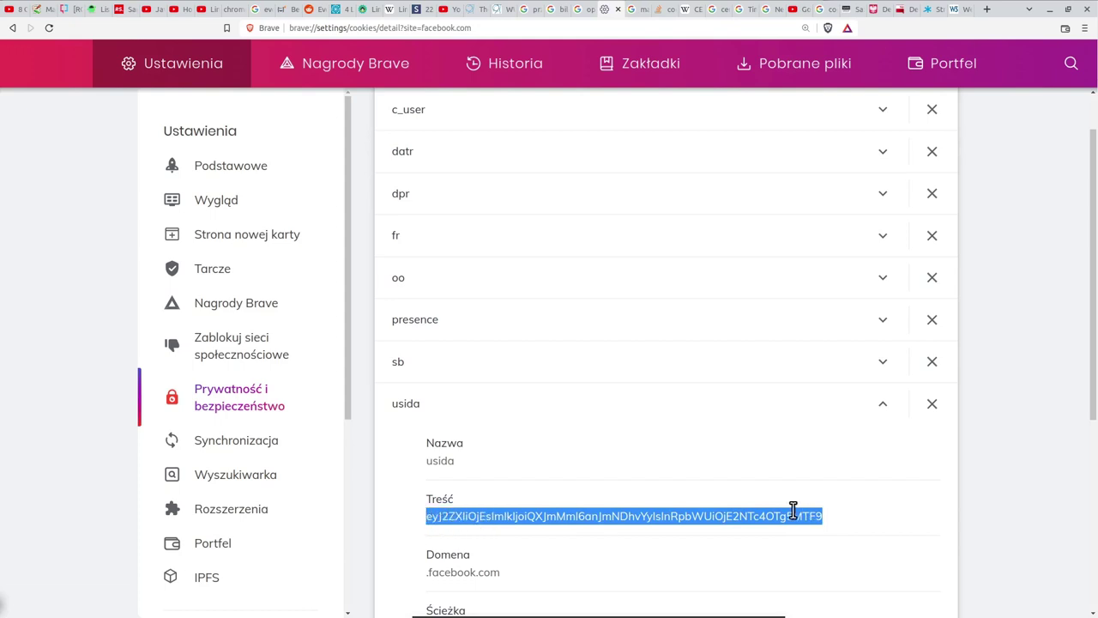
- Expand the details of the sb, presence, oo and fr cookies in turn to examine their content values
left_click(809, 374)
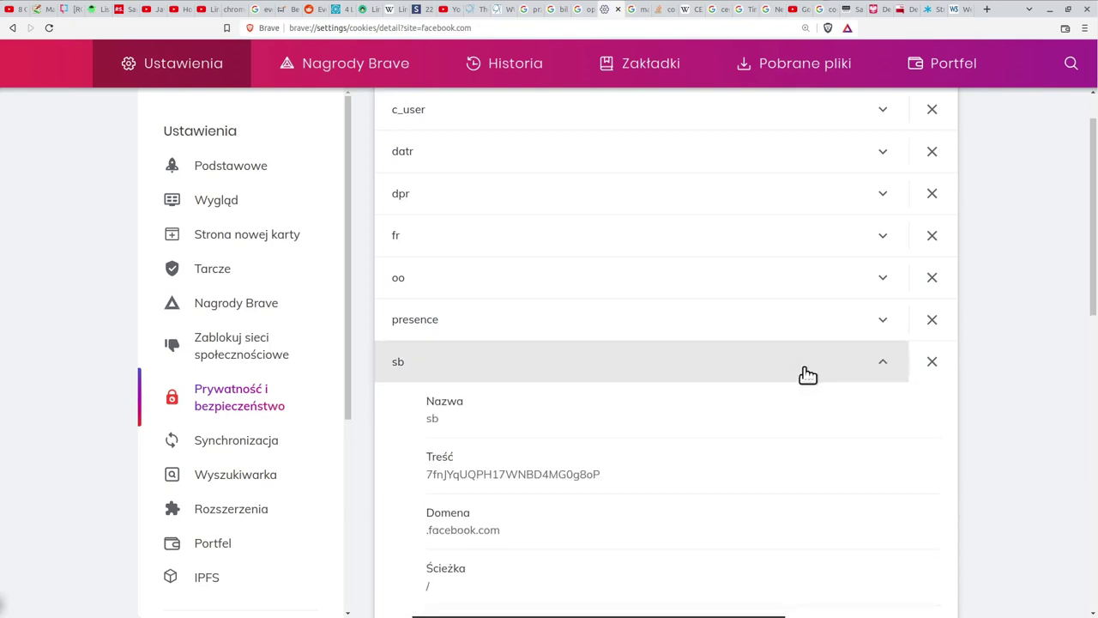
left_click(791, 336)
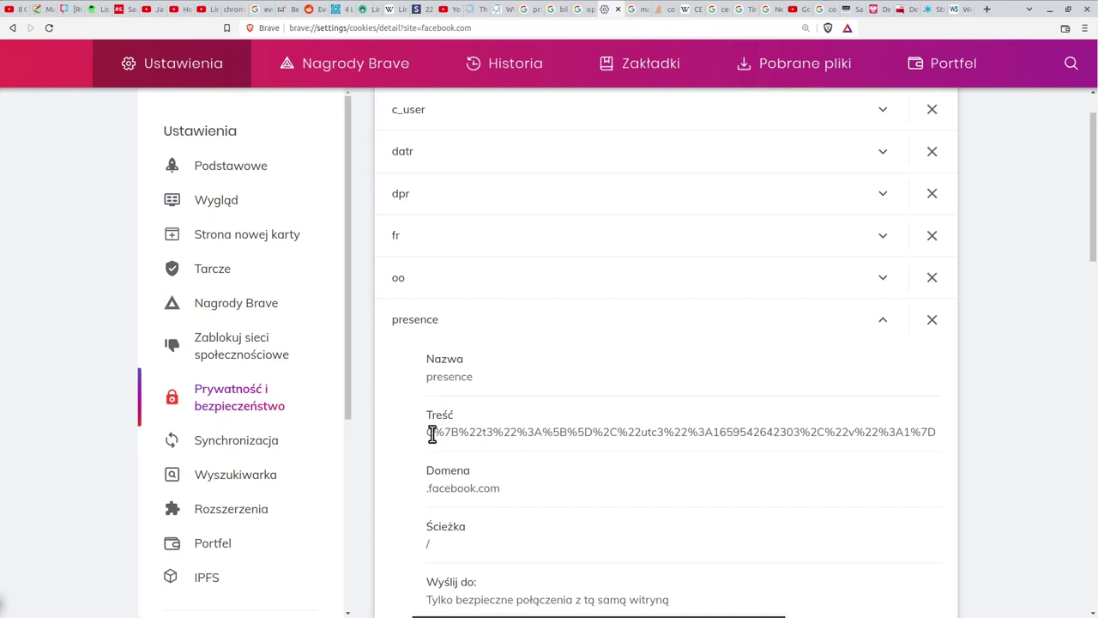
left_click(564, 293)
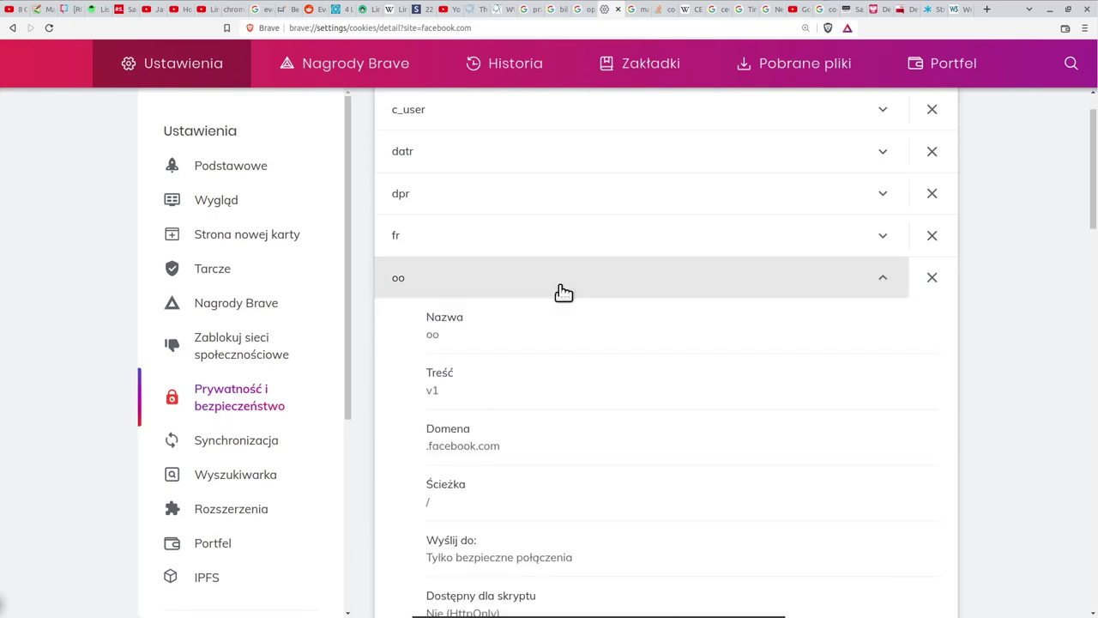
left_click(567, 242)
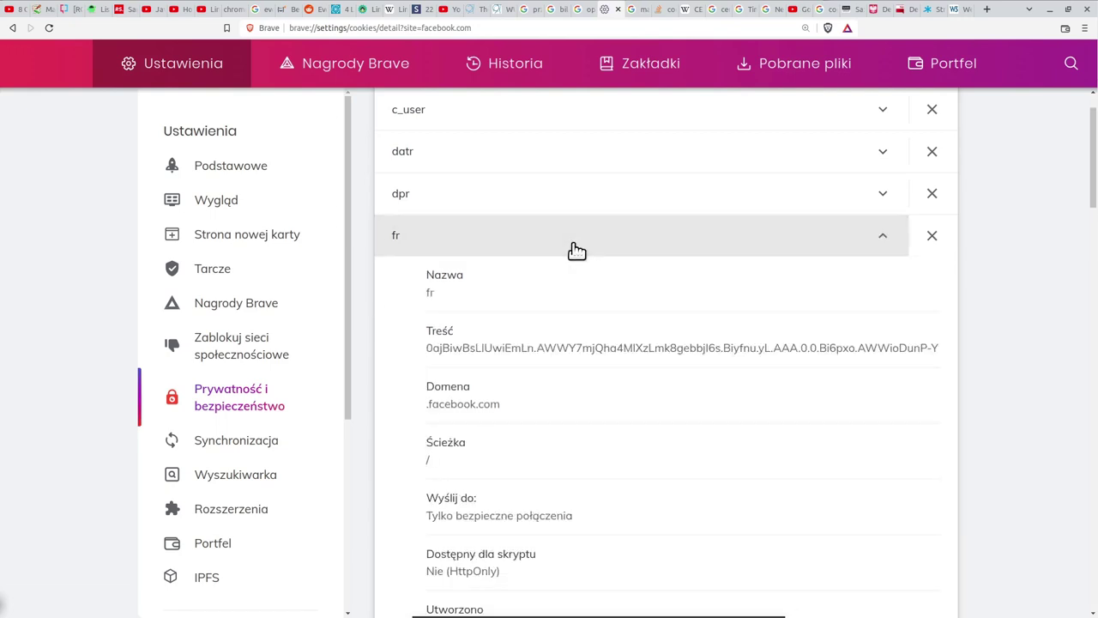
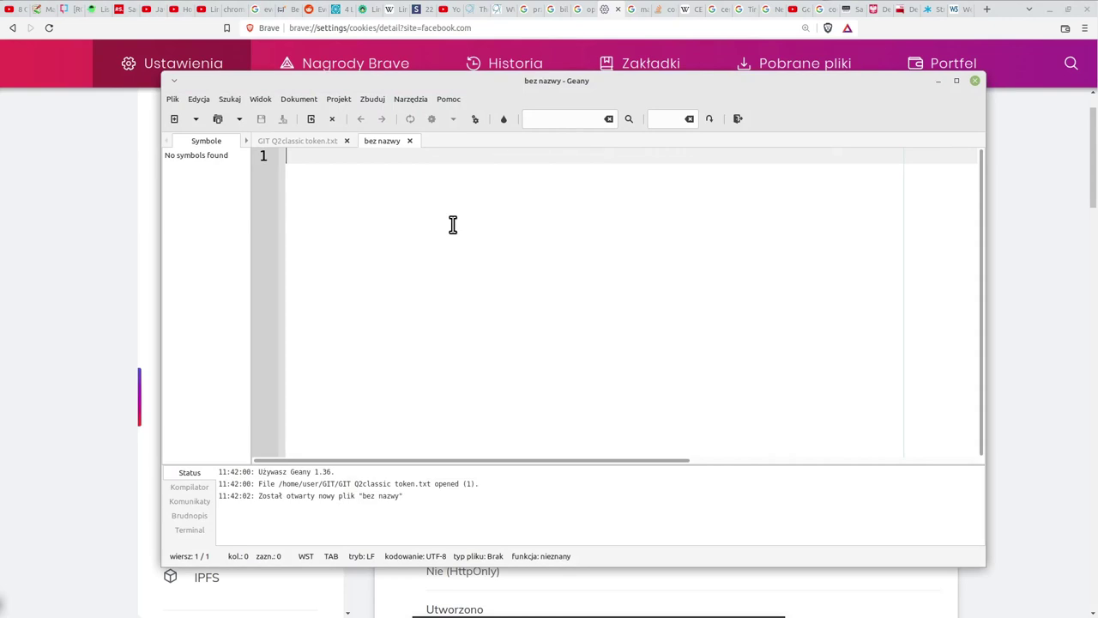
type("20")
type("2208")
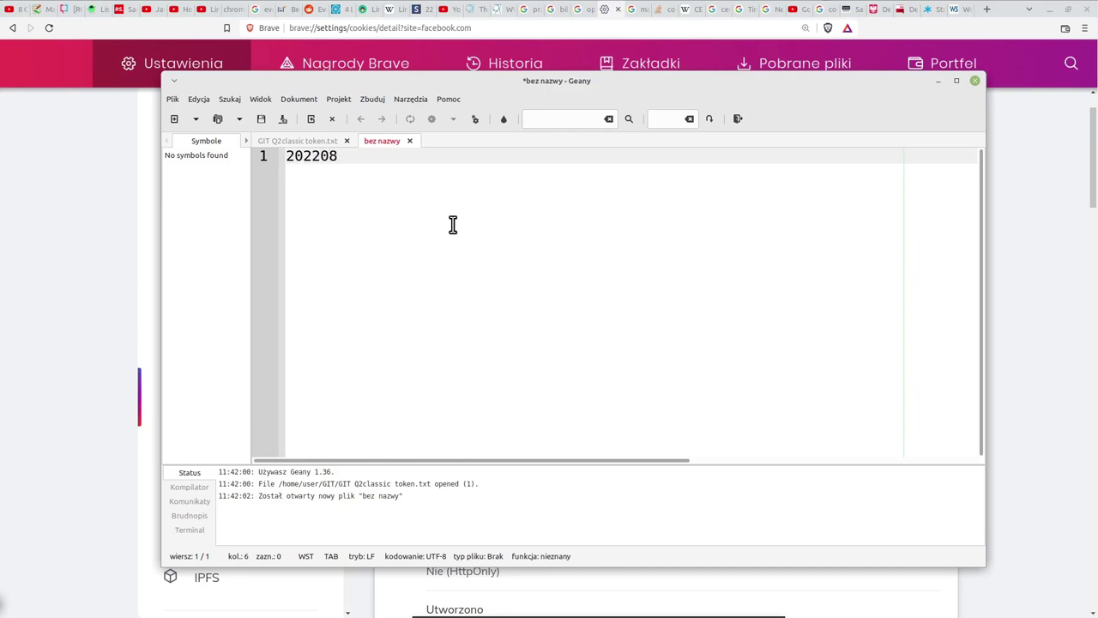
type("07135")
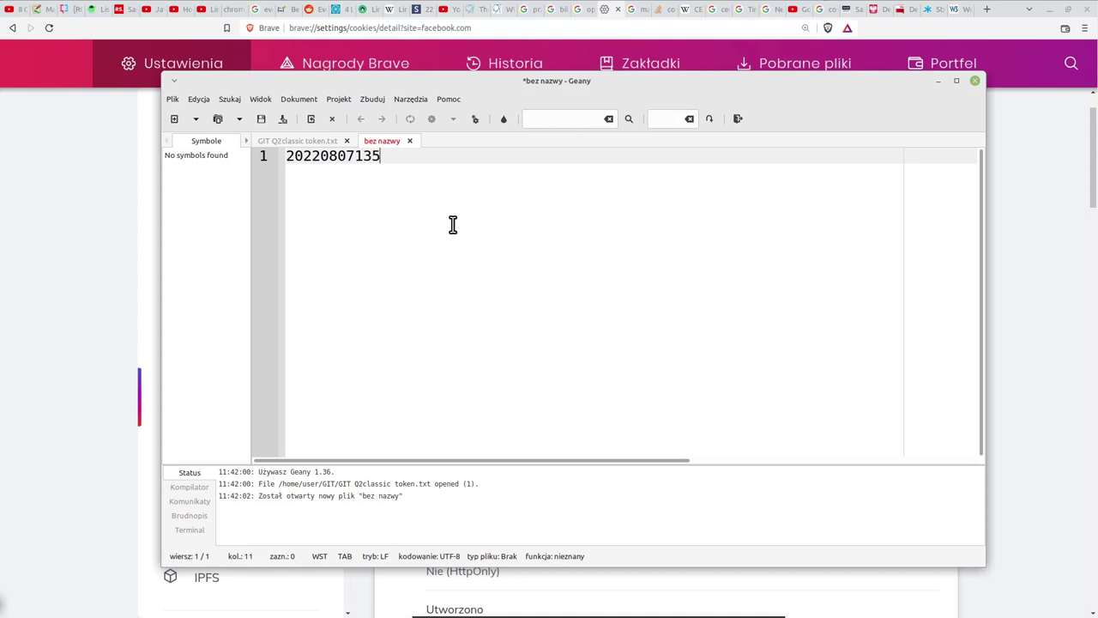
type("332,2135454654")
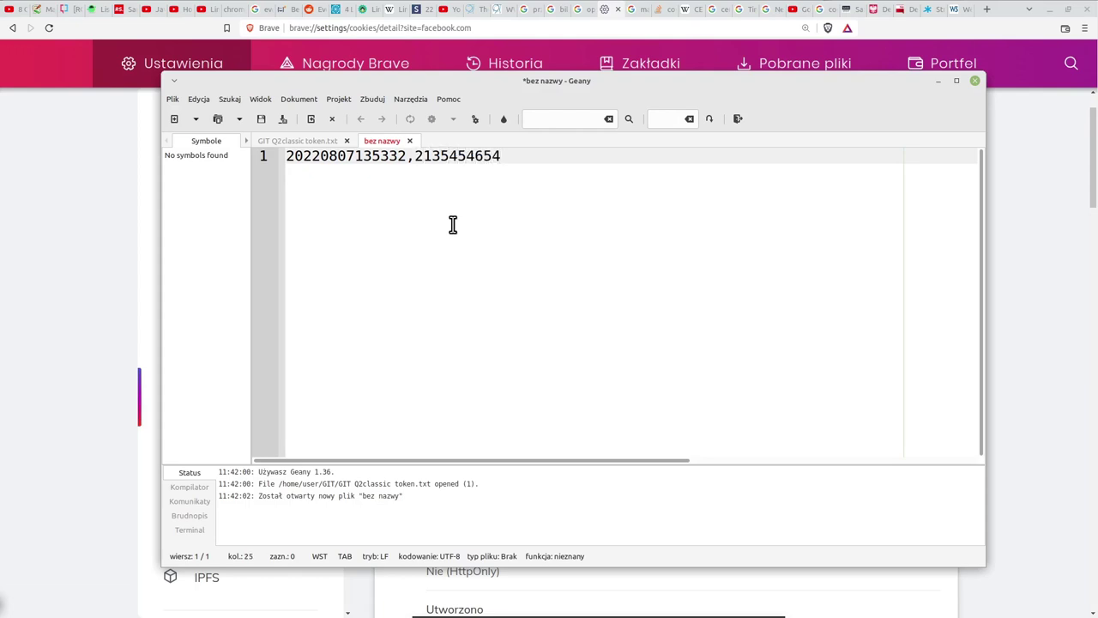
type(",12323")
- Add a second line reading "54864546,5874dsrfsdfghrtSEFC$%^&%$yhgvh," to the sample cookie text
key("Return")
type("5486")
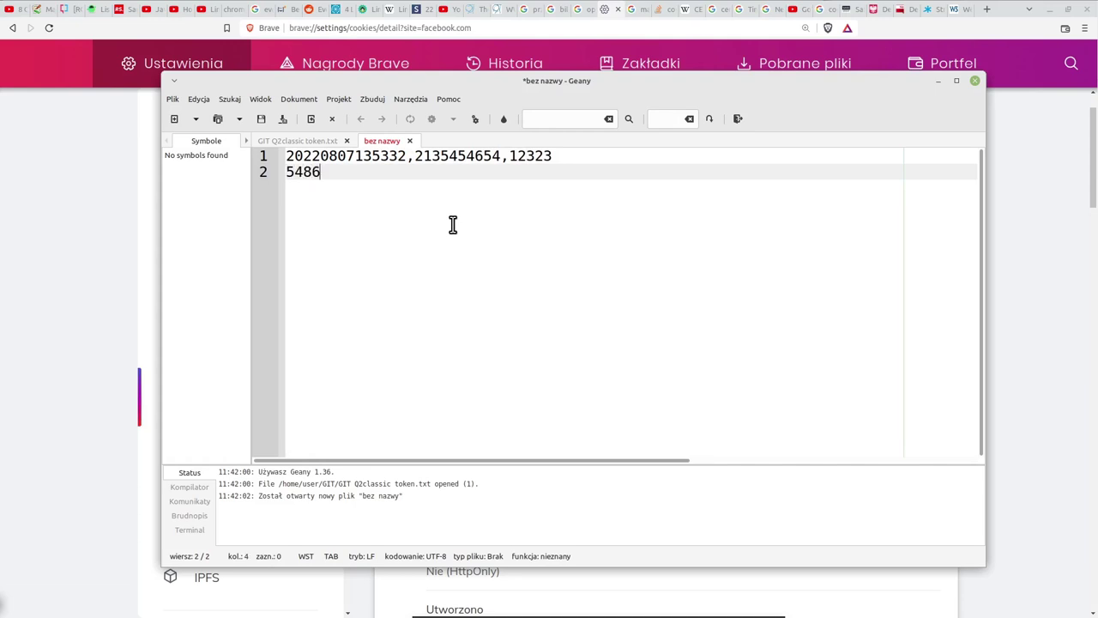
type("4546,5874dsrfsdf")
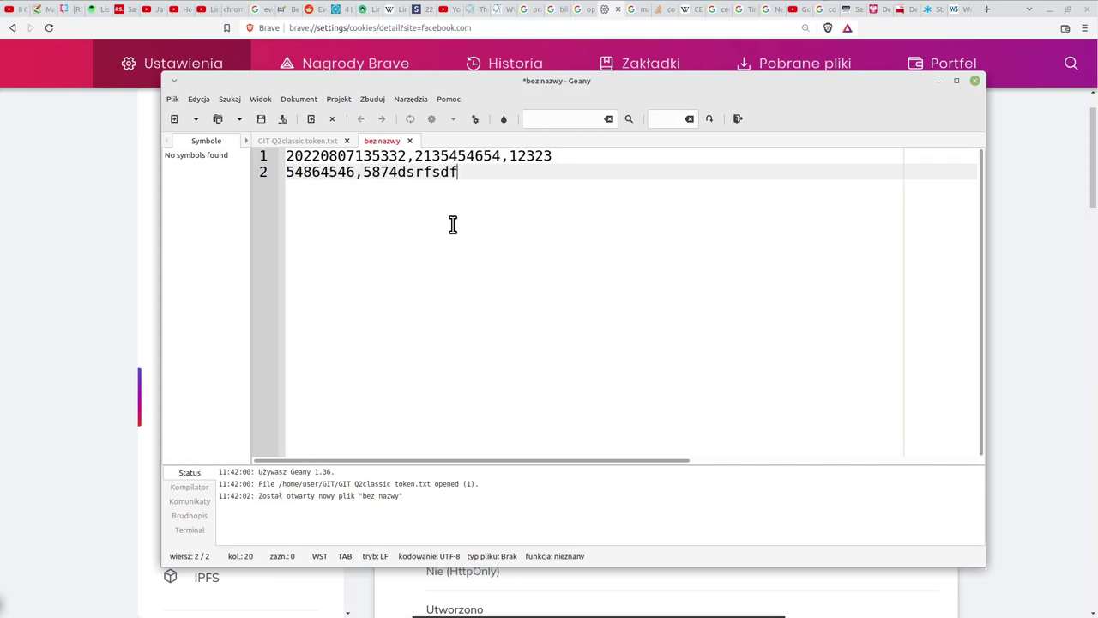
type("ghrtyhgvh")
type(",")
type("SEFC")
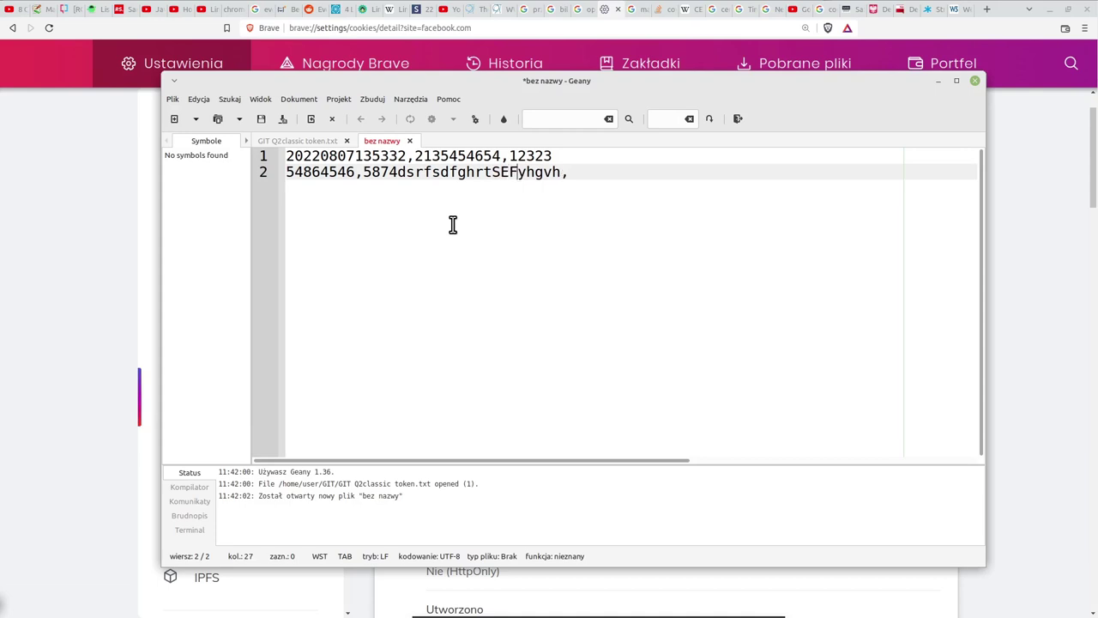
type("$%^&%$")
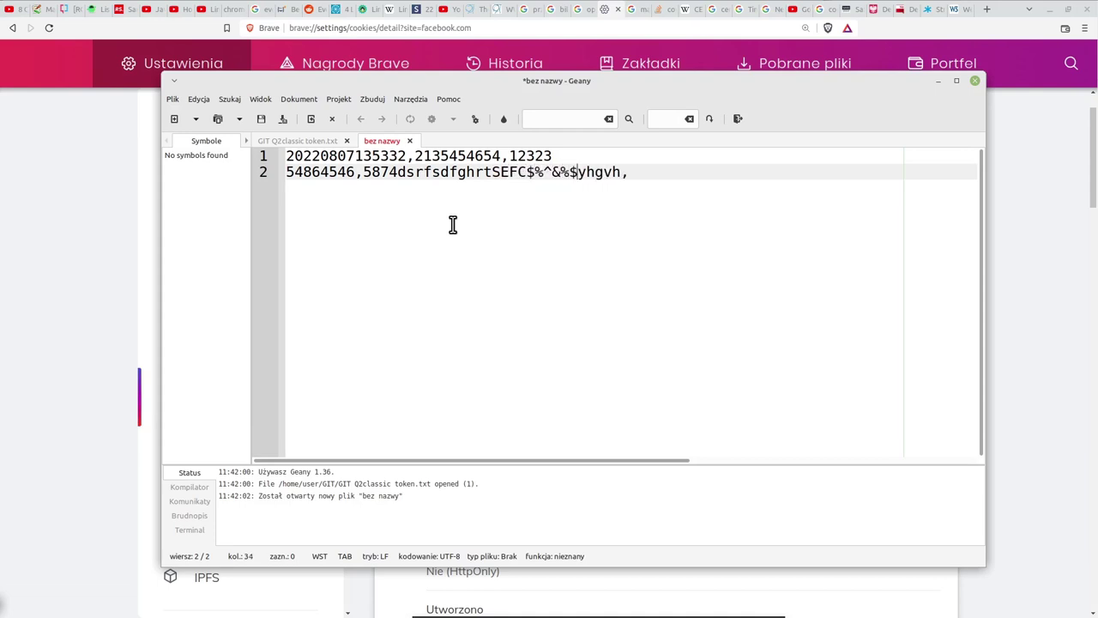
- Append "ewrwerewrfdvxchb rtyrtbvws345vzdfzdxff" to the end of the second line and close the text editor
key("Left")
key("Left")
key("Left")
key("Right")
key("Right")
key("Right")
key("Right")
key("Right")
key("Right")
key("Right")
key("Right")
type("ewrwerewrfdvxchb rtyrtbvws345vzdfzdxff")
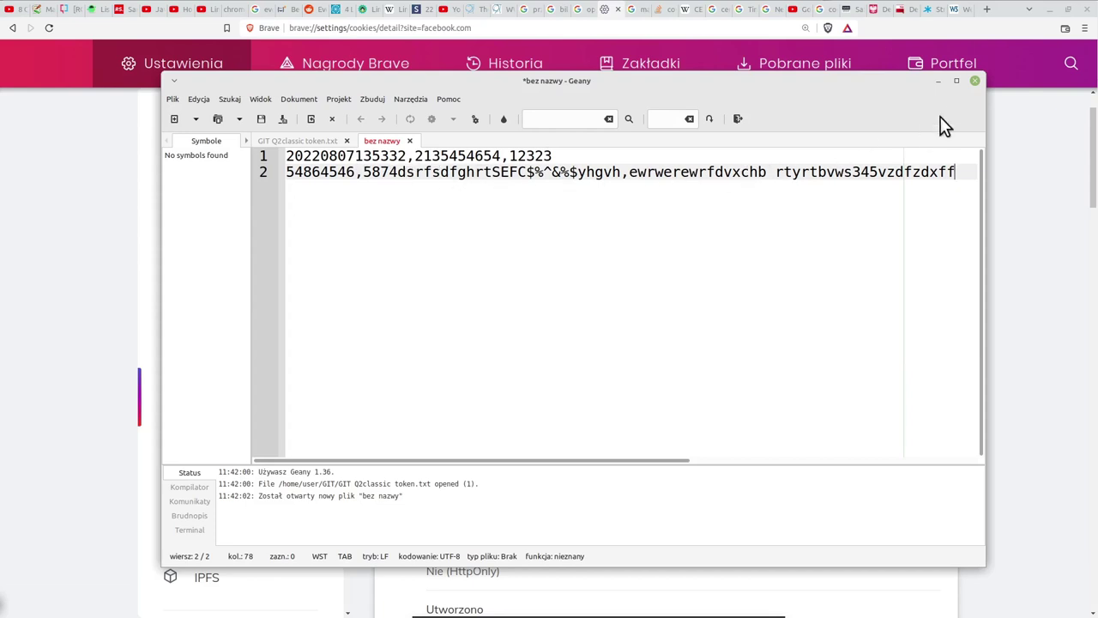
left_click(975, 81)
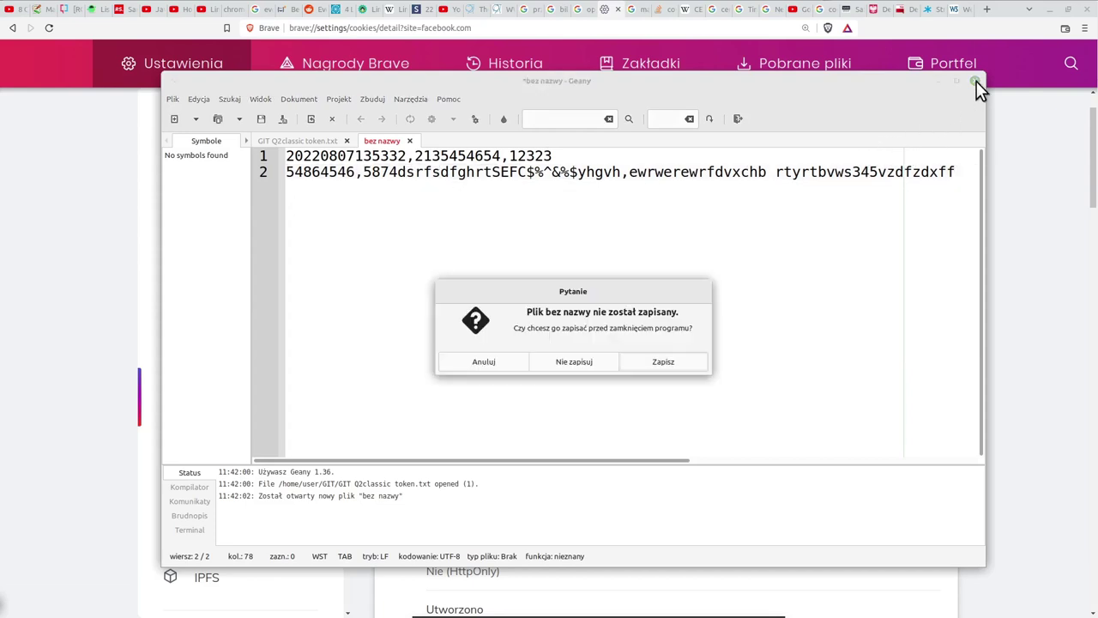
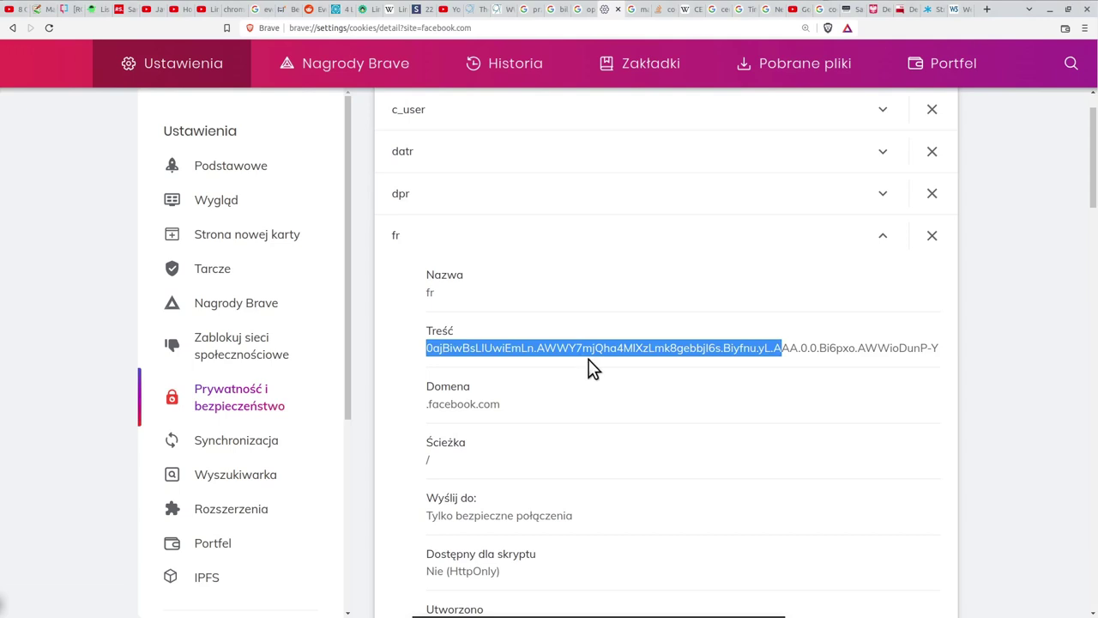
- Examine the edgy.app article "30 Years Later, Tim Berners Lee is Unhappy With the Web" and return to its headline photo
scroll(591, 367, "up", 2)
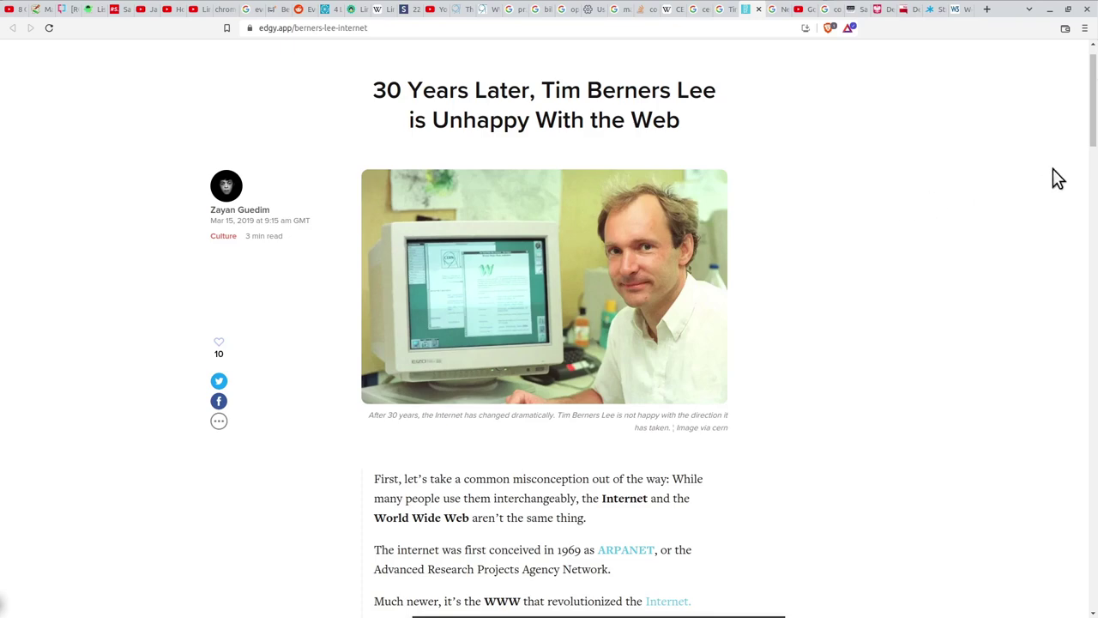
left_click_drag(1090, 130, 1088, 310)
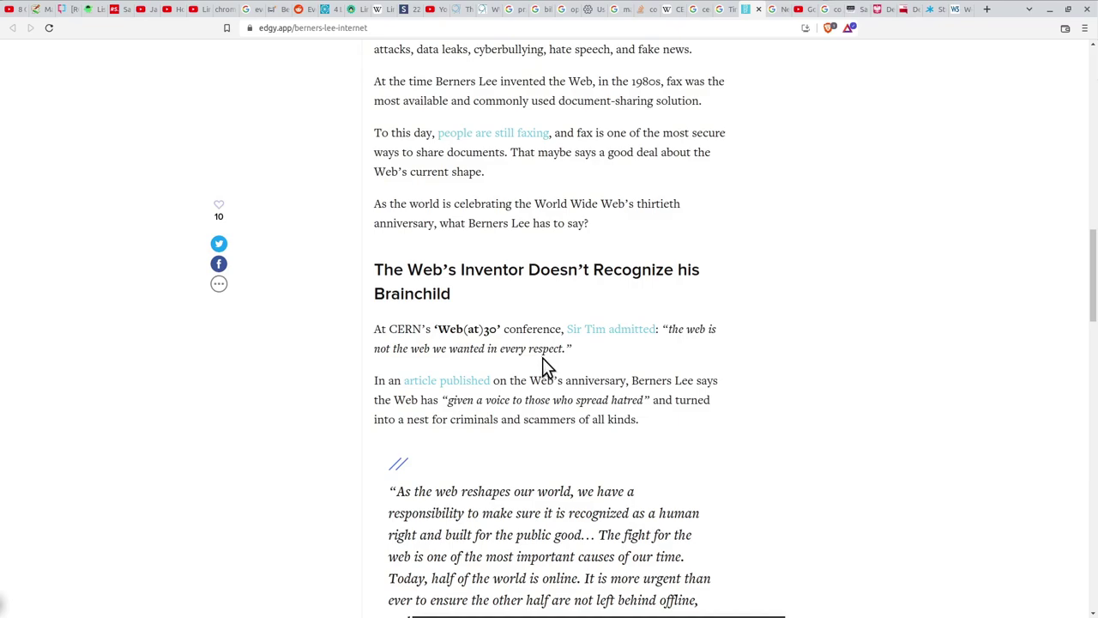
left_click_drag(1093, 277, 1095, 90)
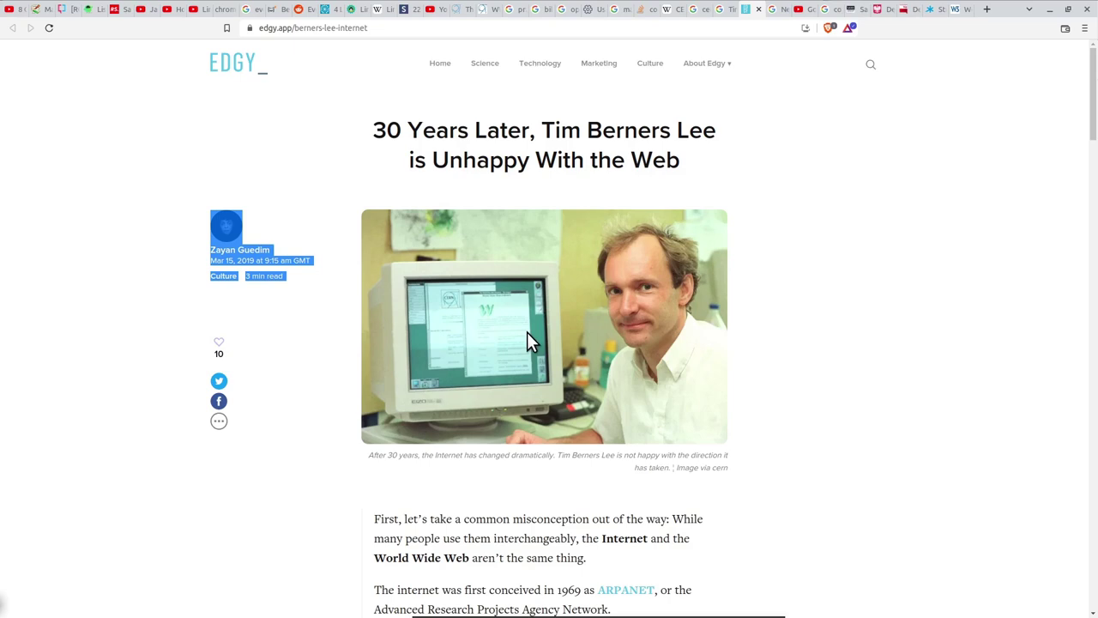
left_click(770, 317)
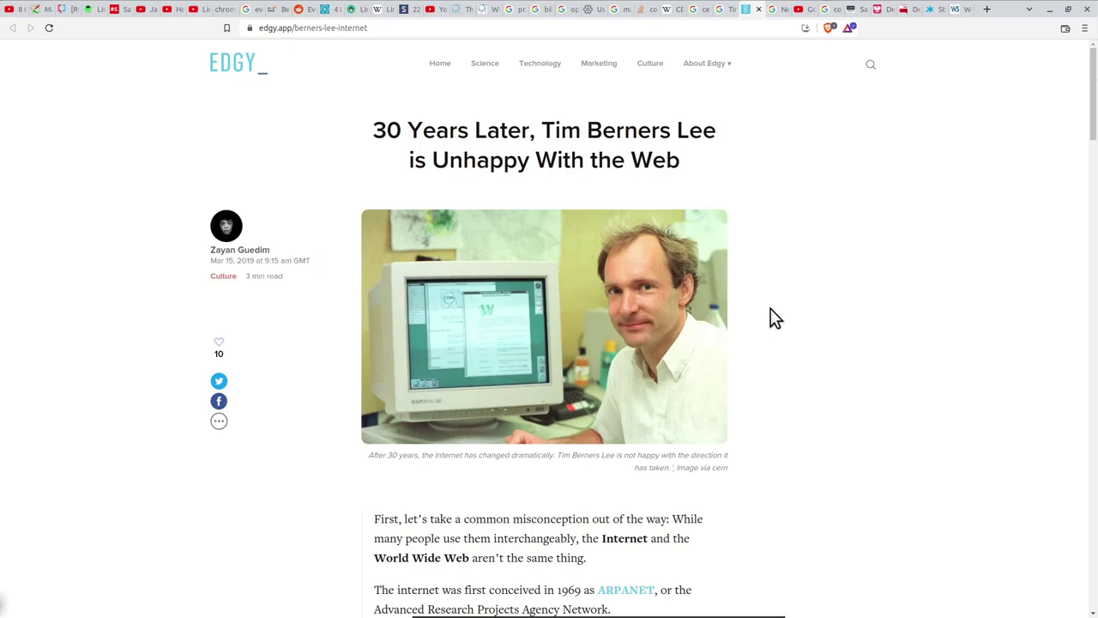